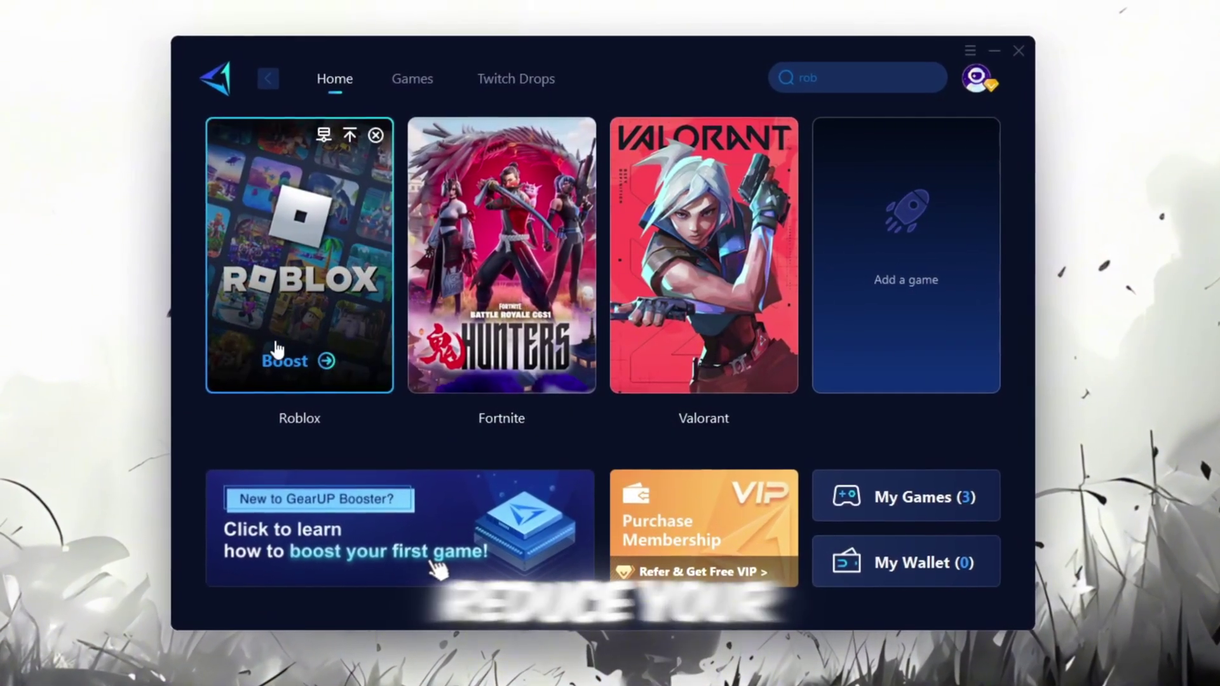
Step: Open the Roblox card's boost page in GearUP Booster and start boosting Roblox
left_click(294, 371)
left_click(611, 211)
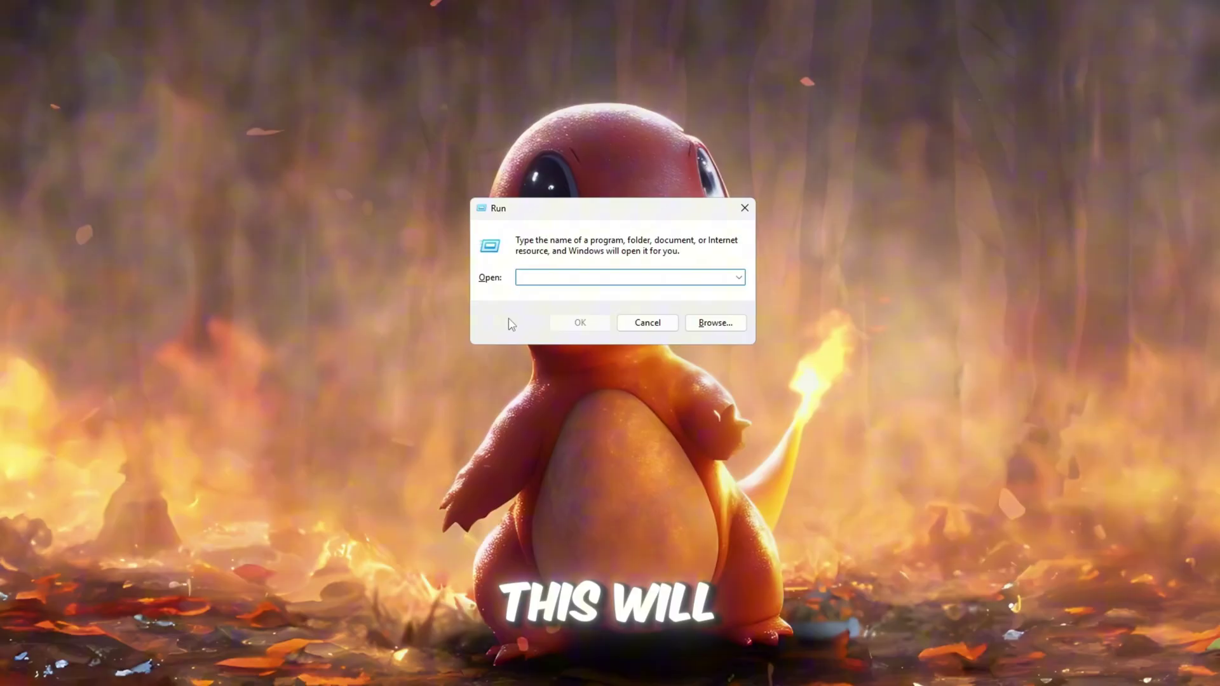
Step: Run gpedit.msc from the Run box to open the Local Group Policy Editor
type("gpedit.msc")
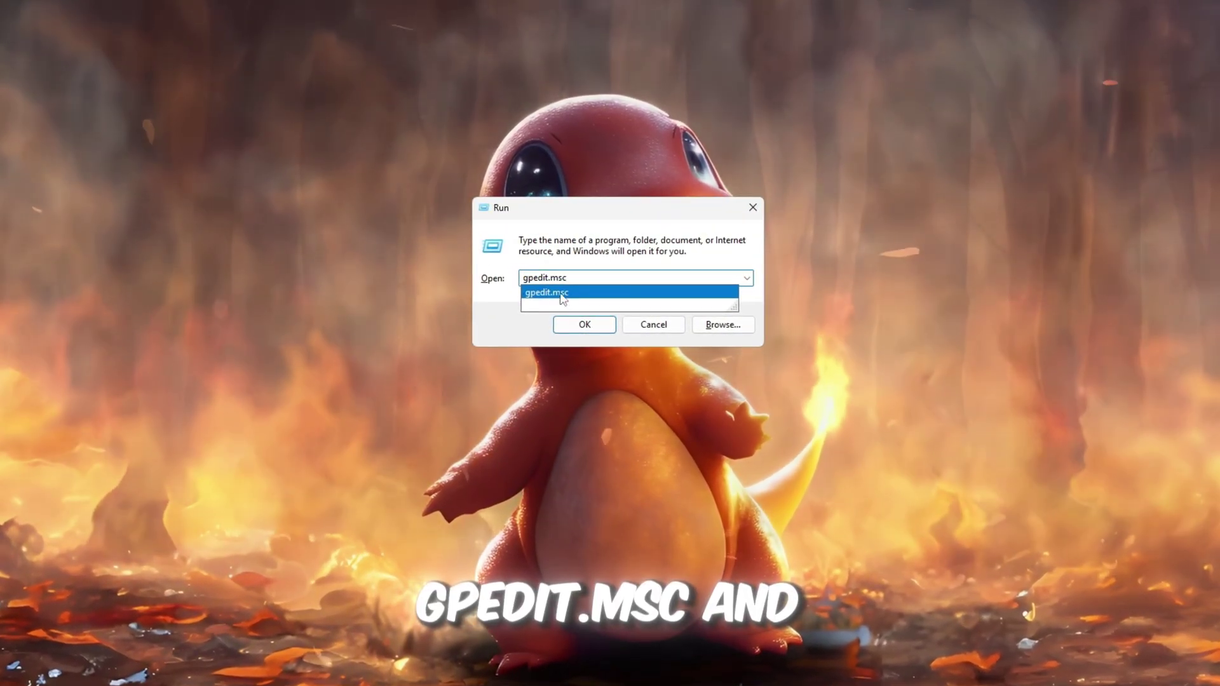
left_click(563, 292)
left_click(584, 325)
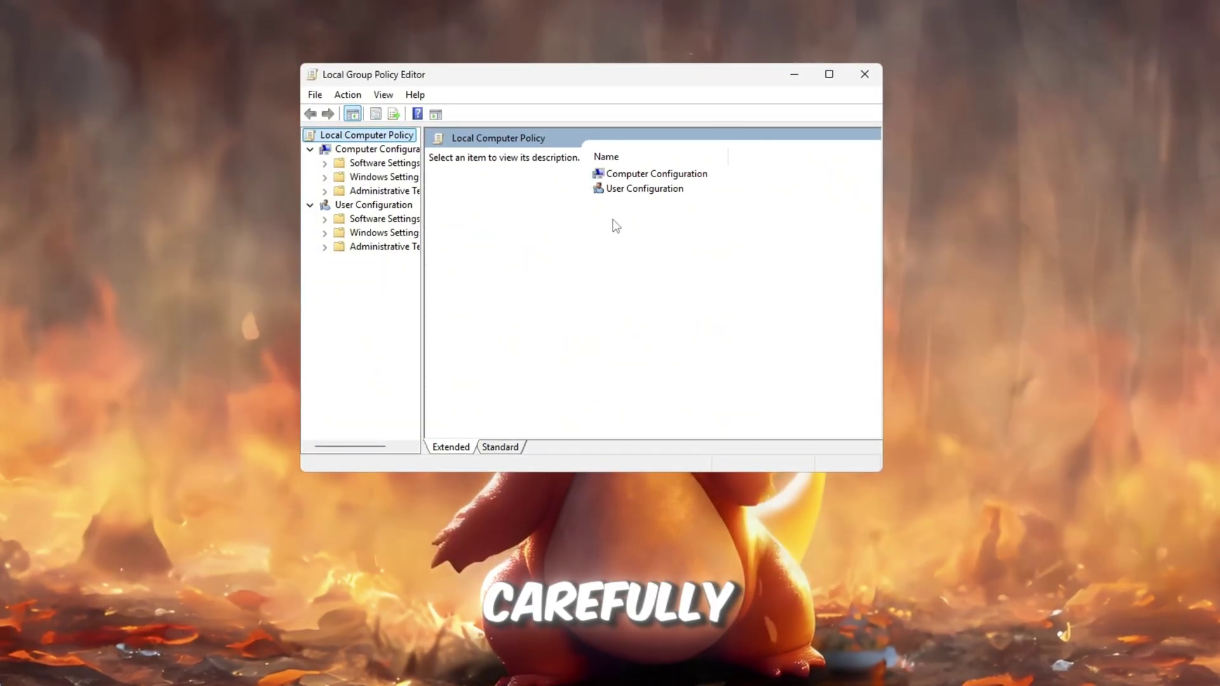
Step: Expand Computer Configuration > Administrative Templates > System > Power Management
left_click(603, 174)
double_click(645, 177)
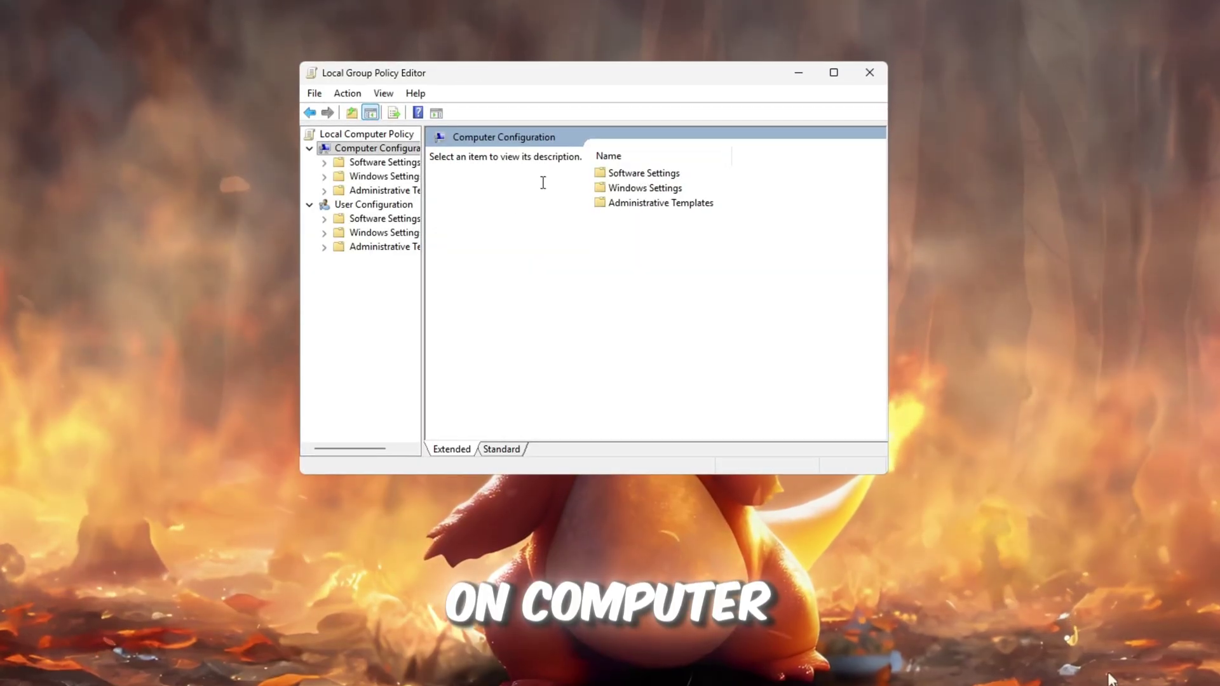
double_click(665, 205)
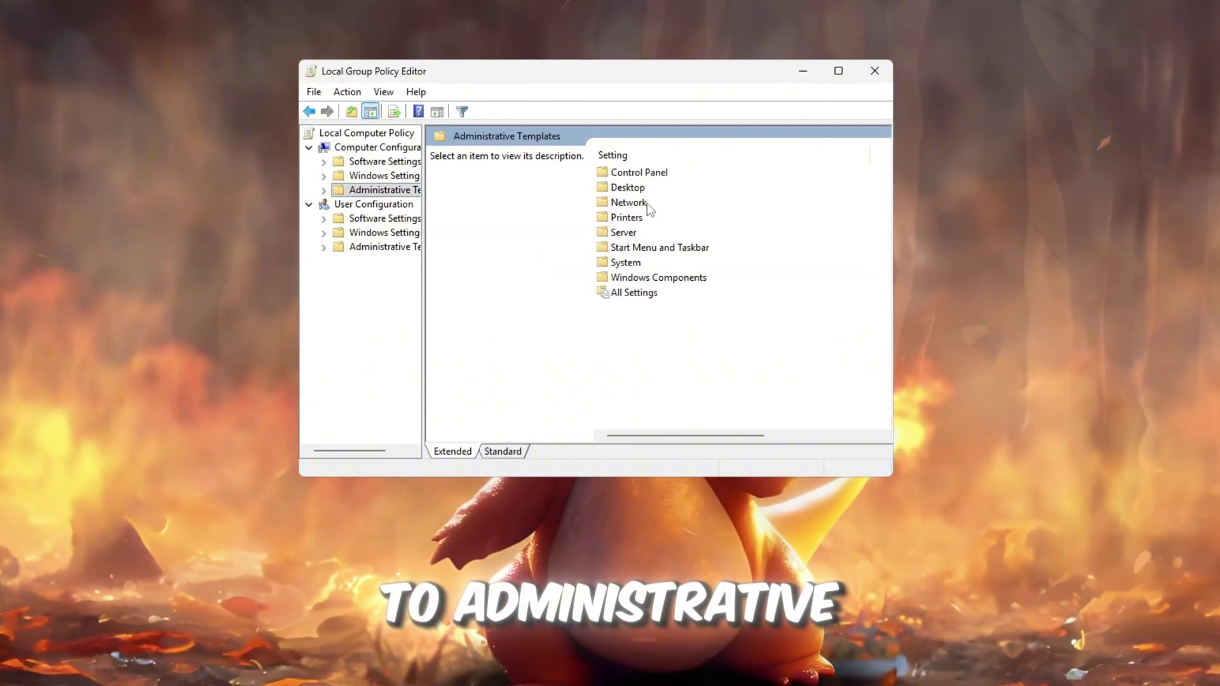
double_click(634, 266)
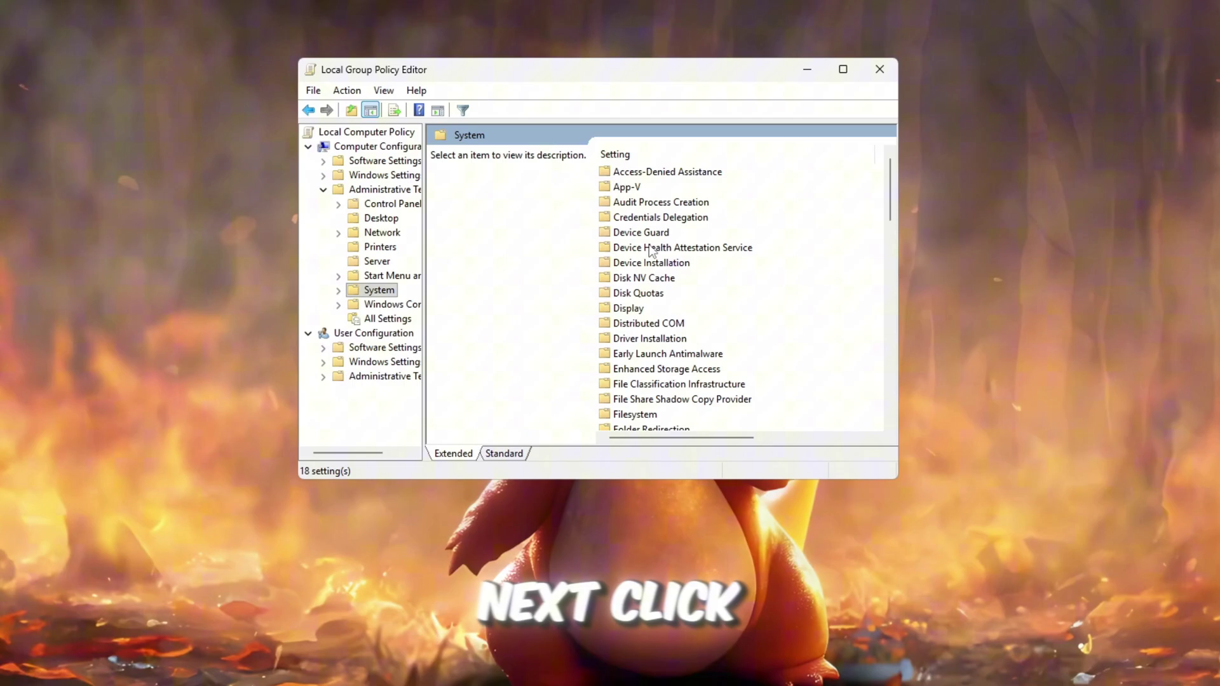
left_click(647, 244)
scroll(631, 254, "down", 8)
left_click(666, 188)
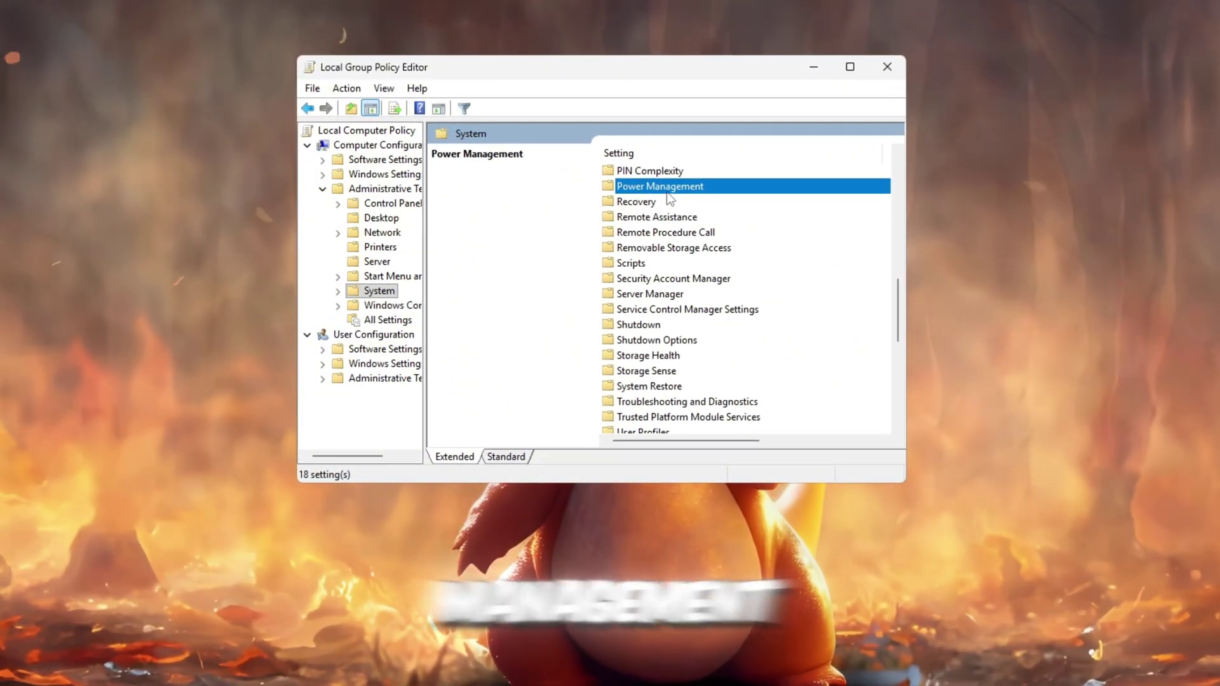
double_click(667, 190)
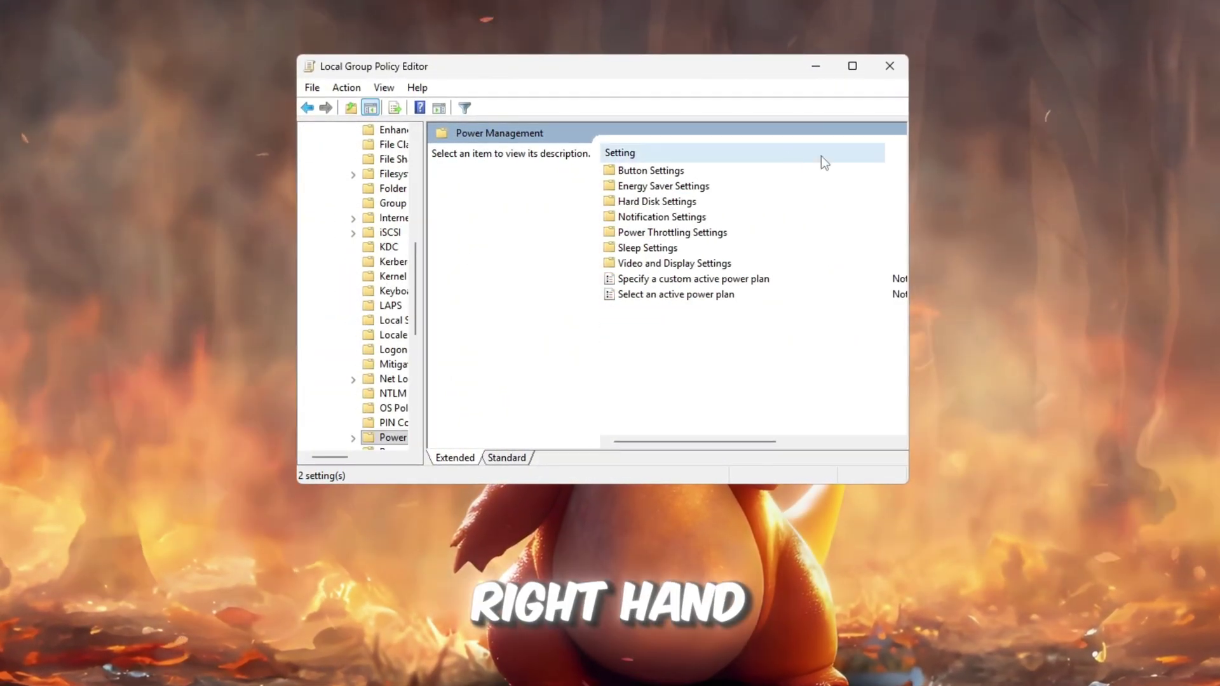
Step: Open the Turn off Power Throttling policy under Power Throttling Settings and center its window
left_click(676, 234)
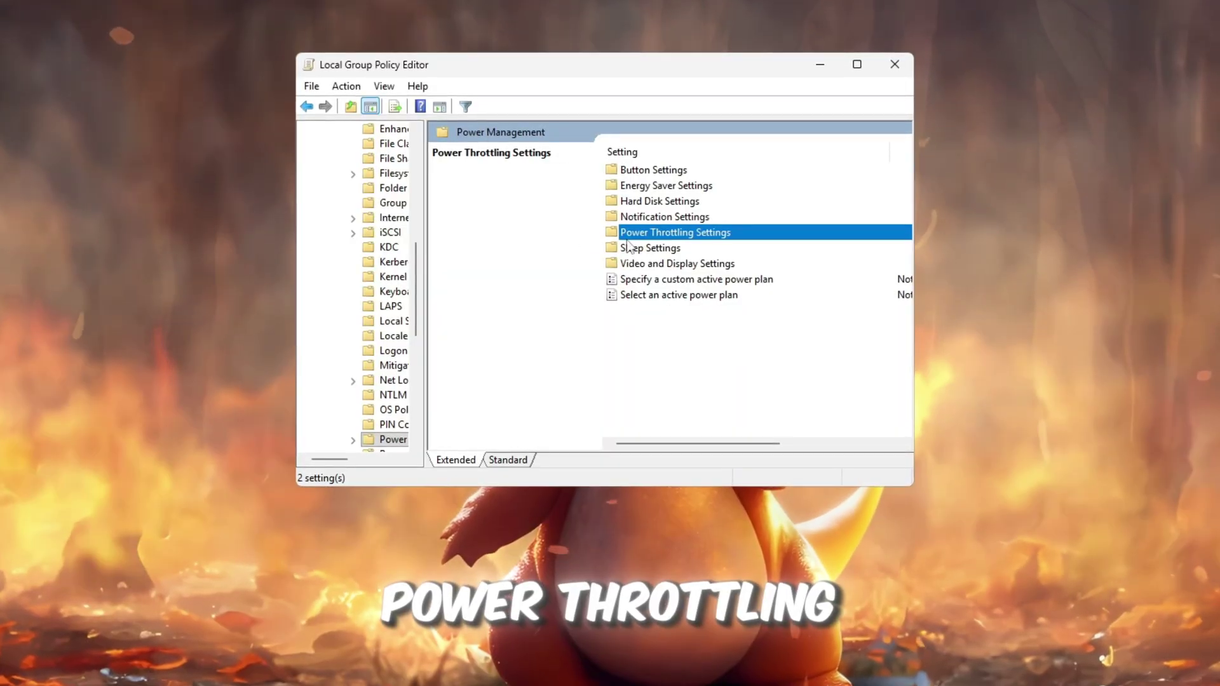
double_click(676, 236)
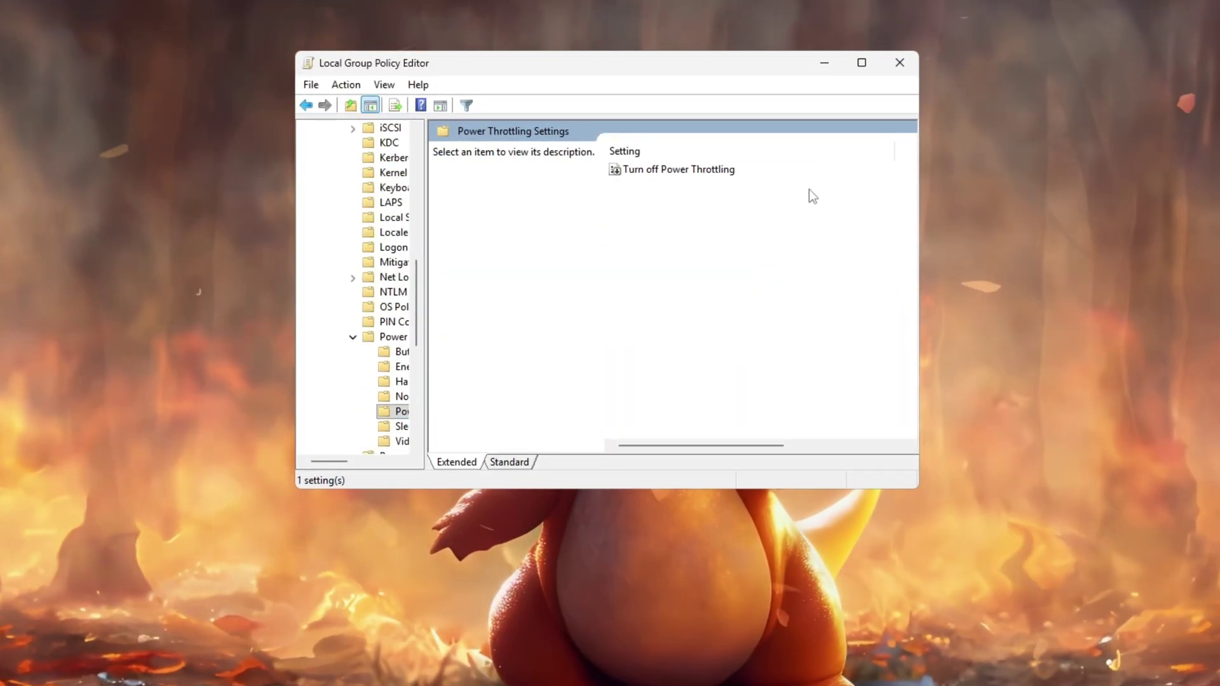
left_click(626, 169)
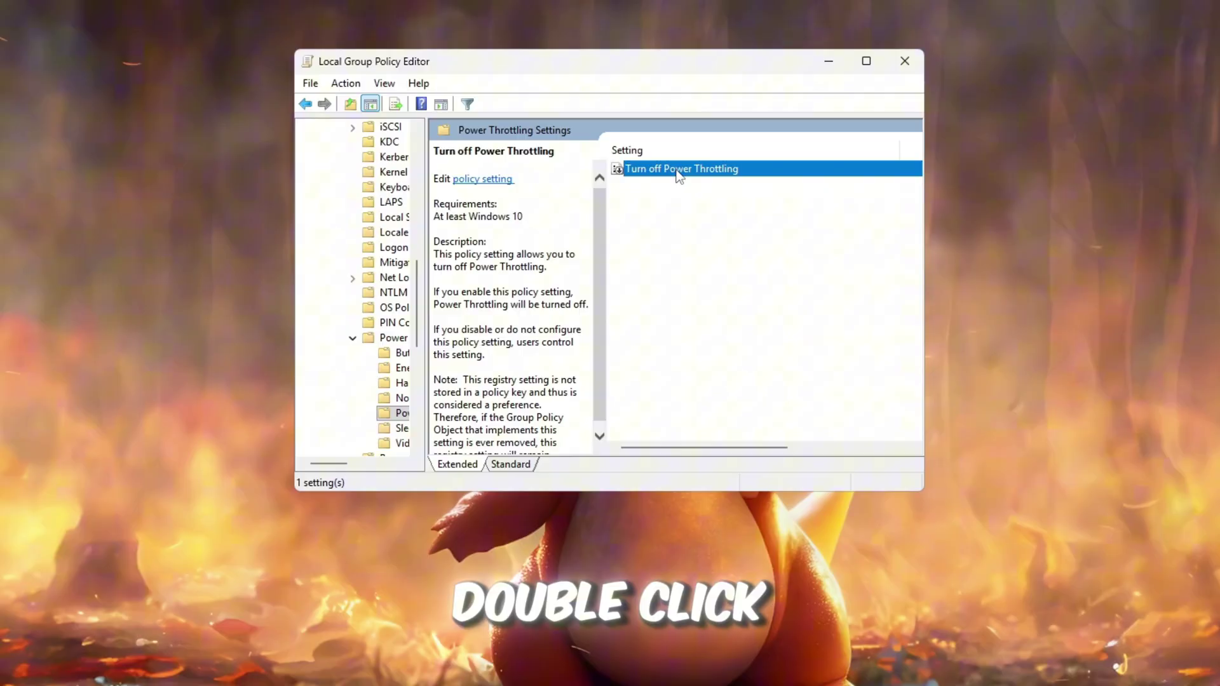
double_click(669, 170)
left_click_drag(216, 112, 400, 49)
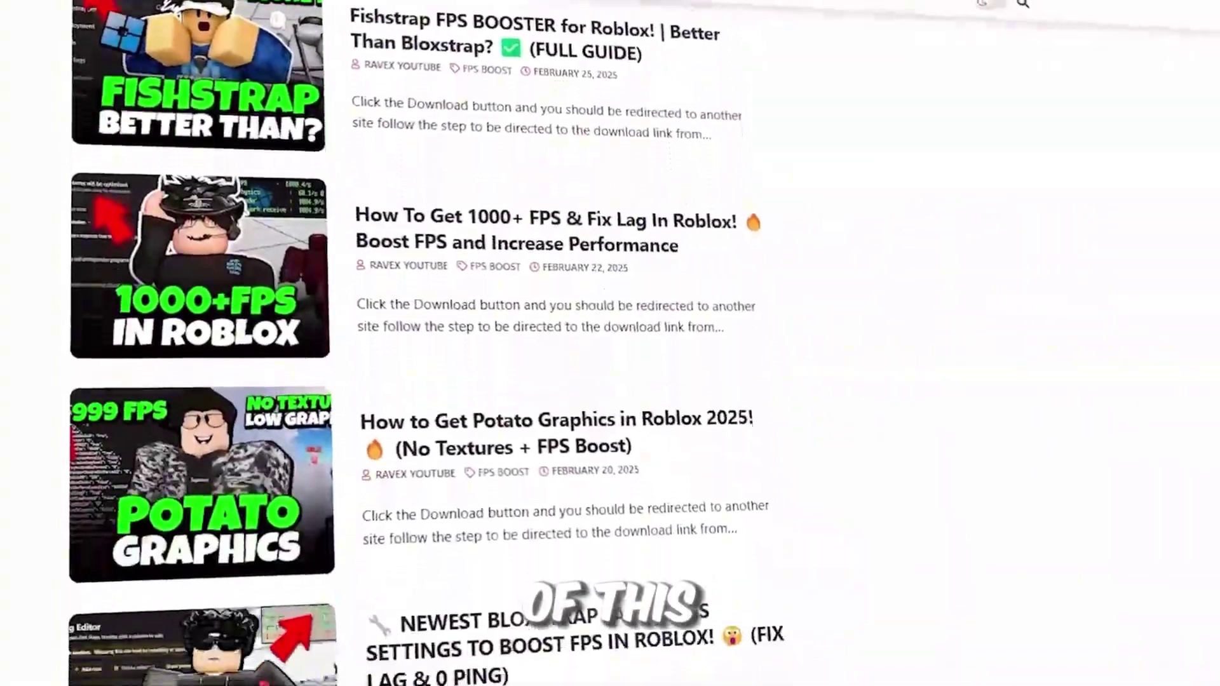
Step: Open the downloaded 1-Quick CPU folder in File Explorer
key("Return")
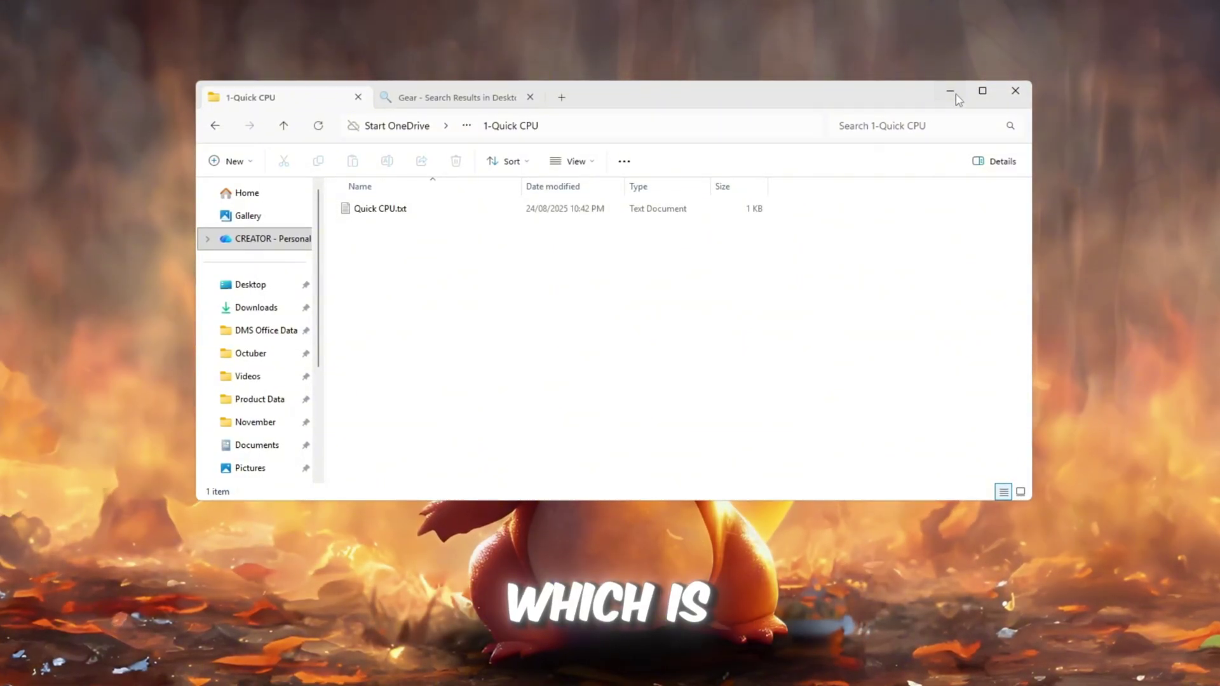
Step: Minimize the 1-Quick CPU folder and launch QuickCPU from Start search
left_click(951, 93)
key("super")
type("QuickCPU")
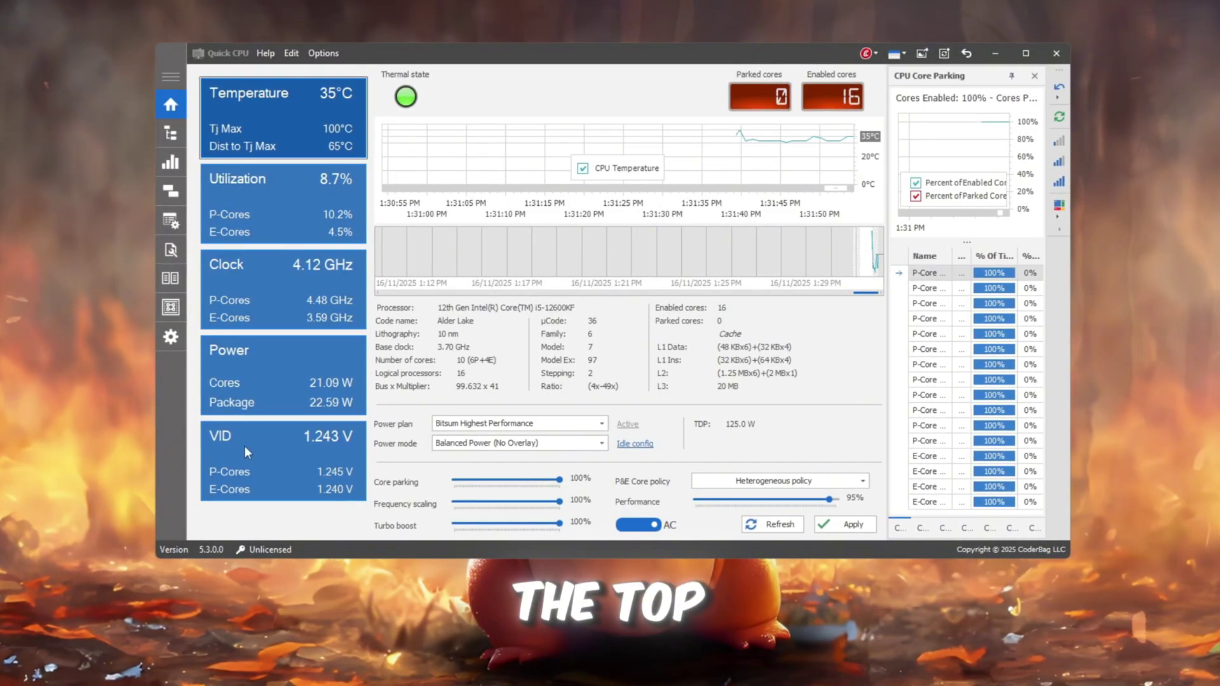
Step: Apply the Ultimate Performance power plan, then open Advanced Processor Settings, accepting the disclaimer
left_click(526, 430)
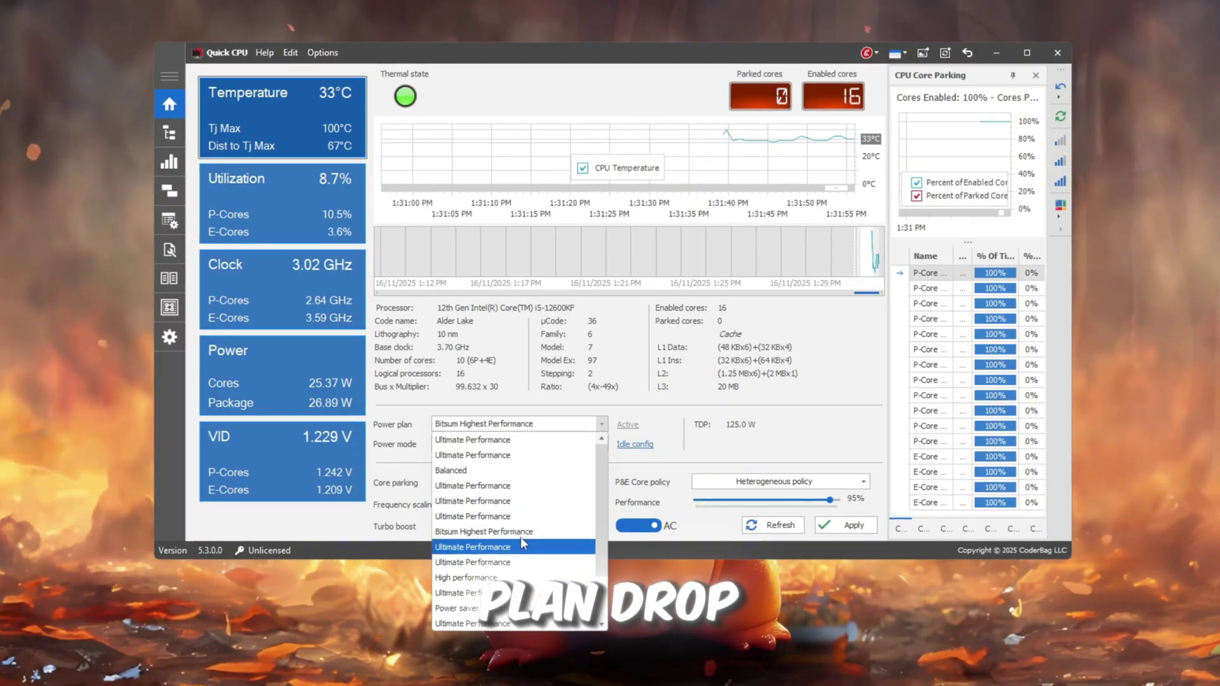
left_click(543, 441)
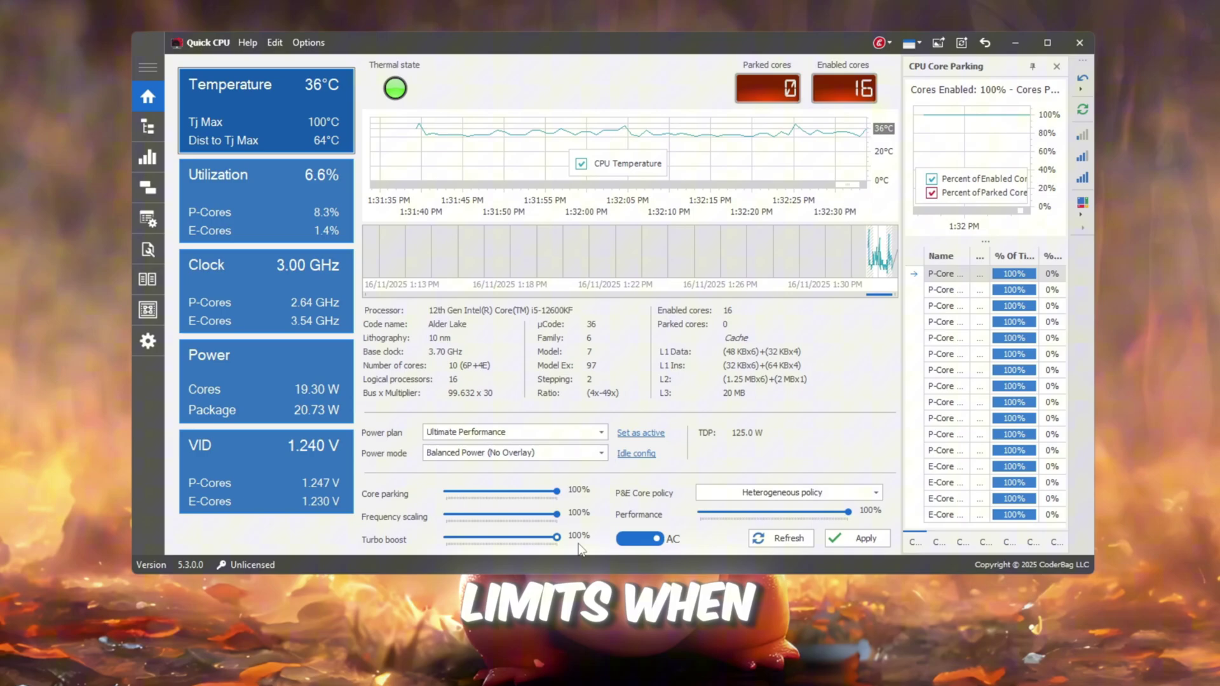
left_click(855, 538)
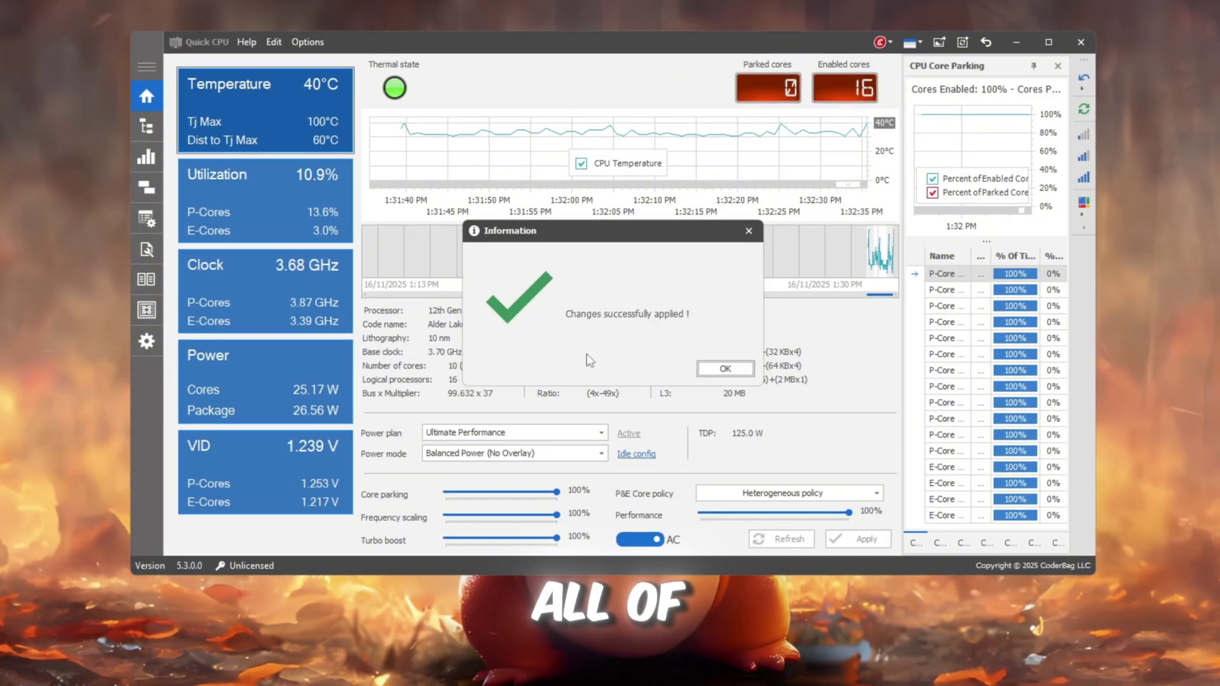
left_click(723, 370)
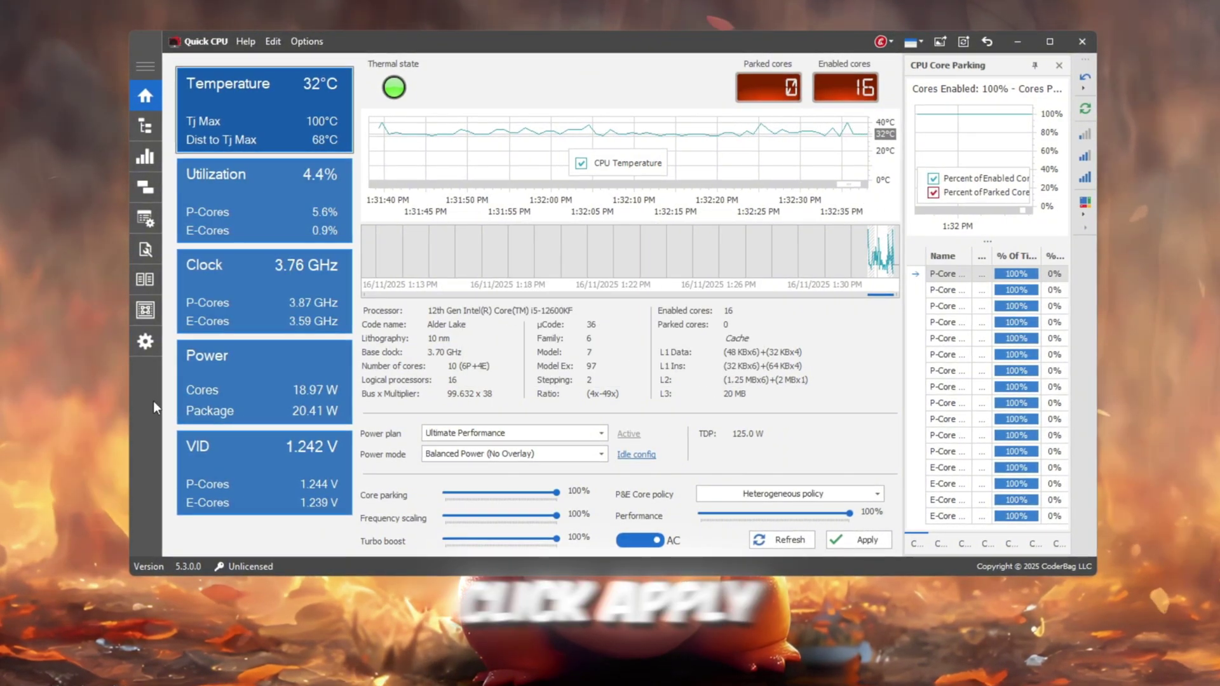
left_click(146, 311)
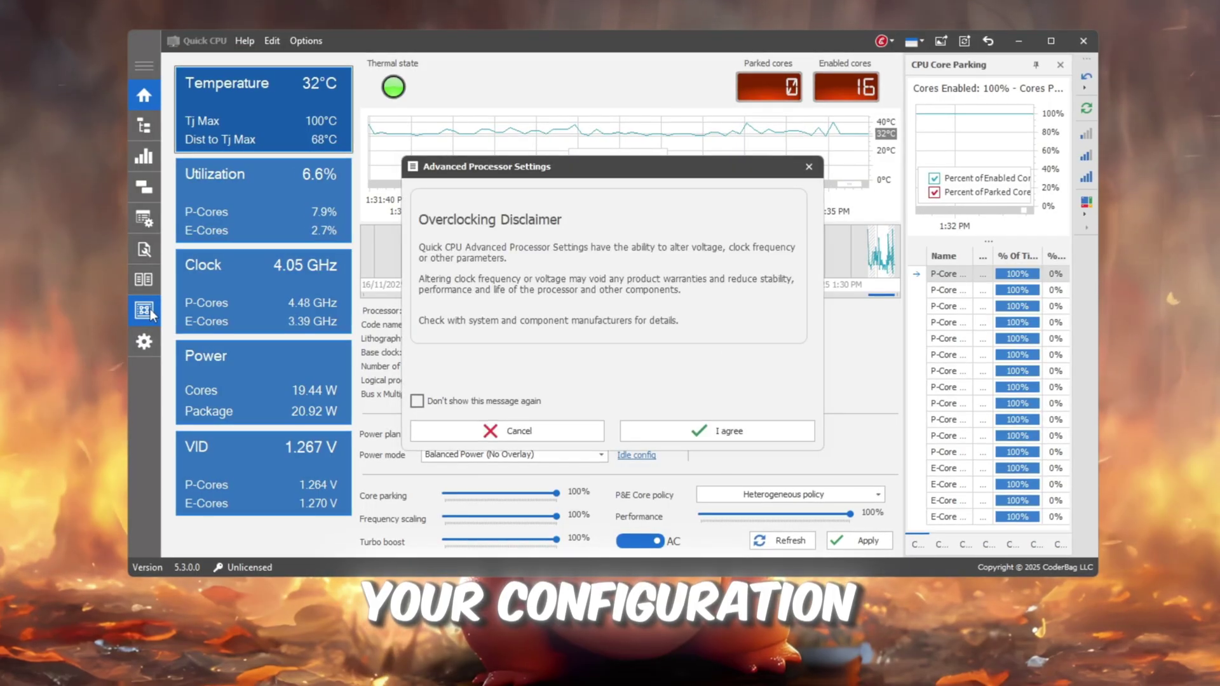
left_click(699, 435)
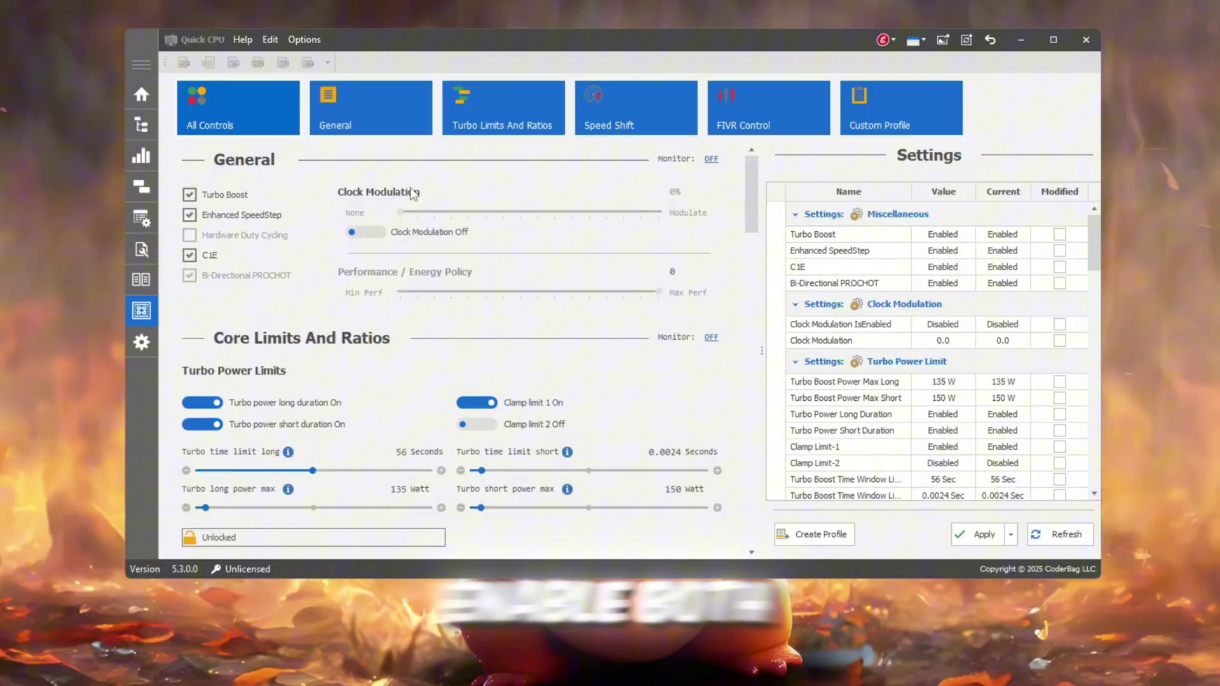
left_click(189, 194)
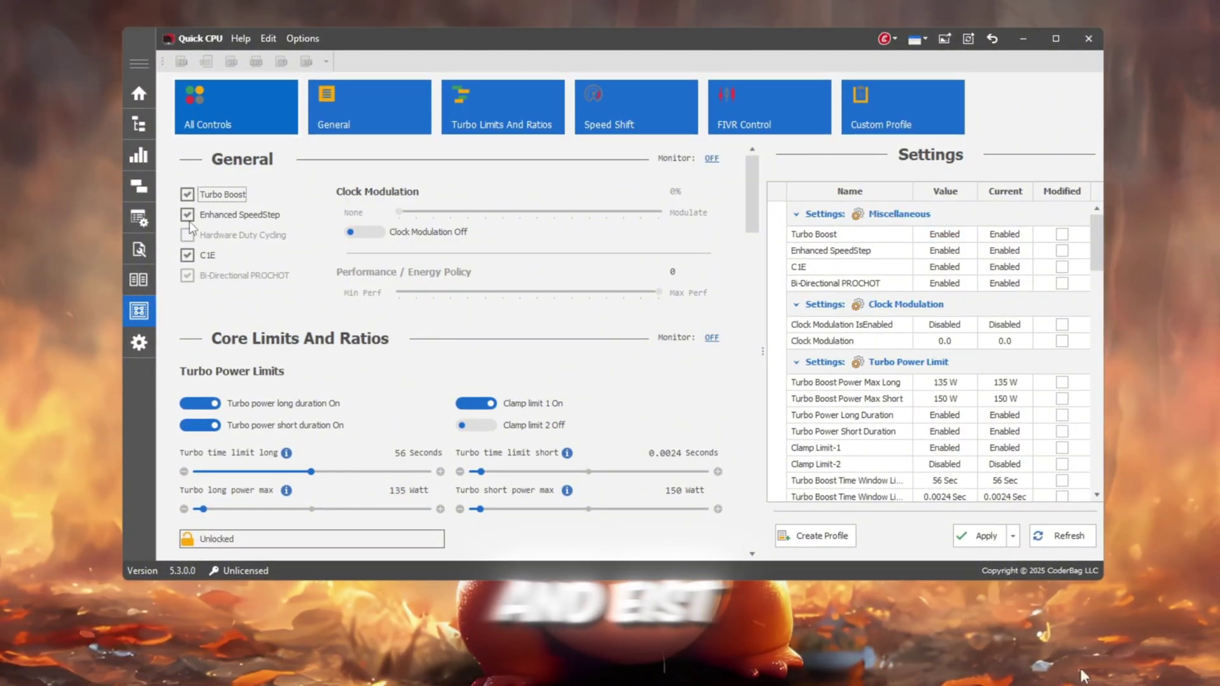
left_click(272, 216)
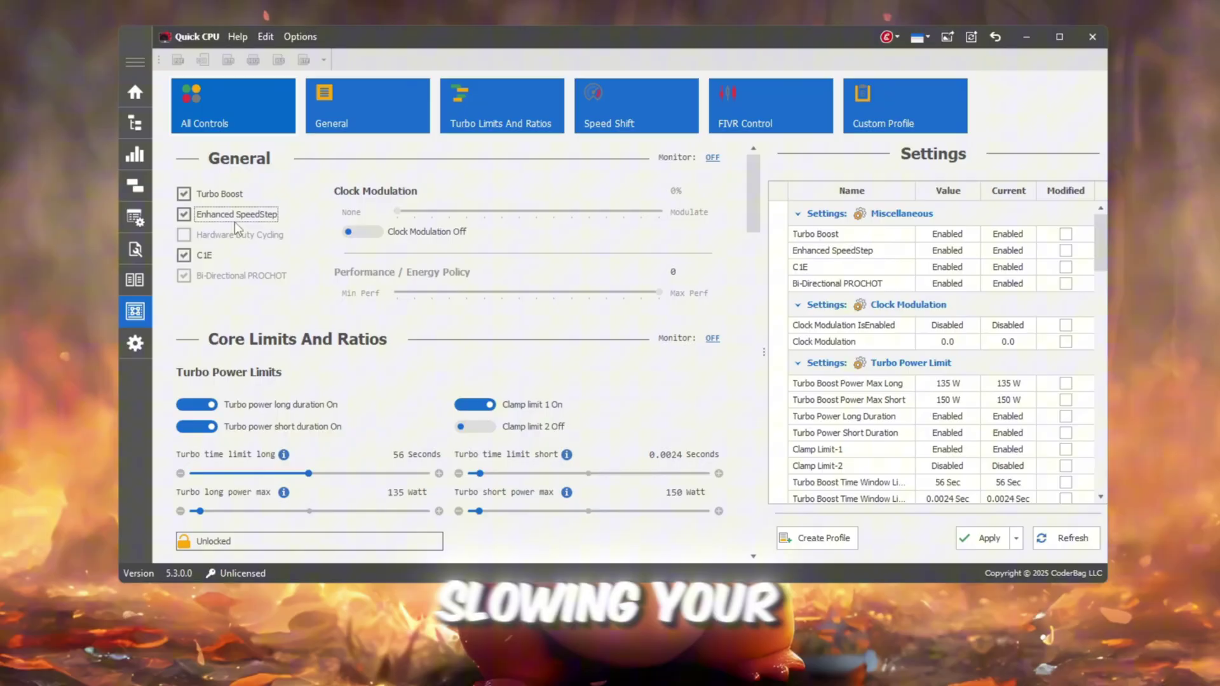
left_click(985, 540)
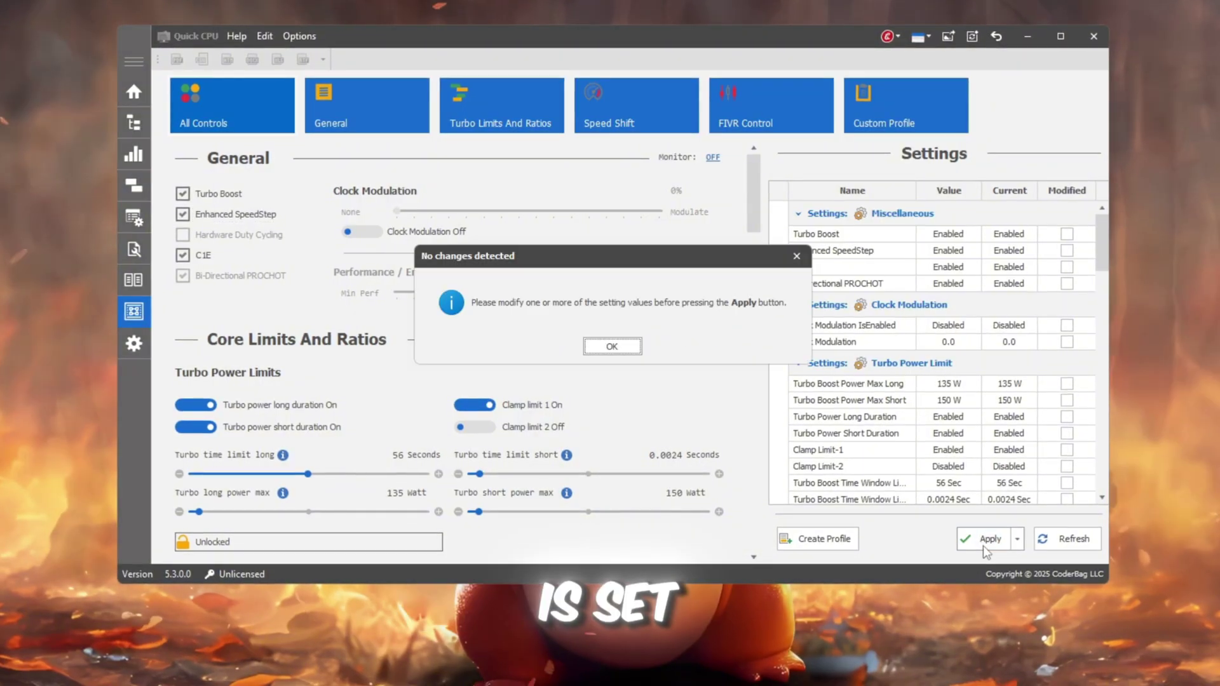
left_click(613, 348)
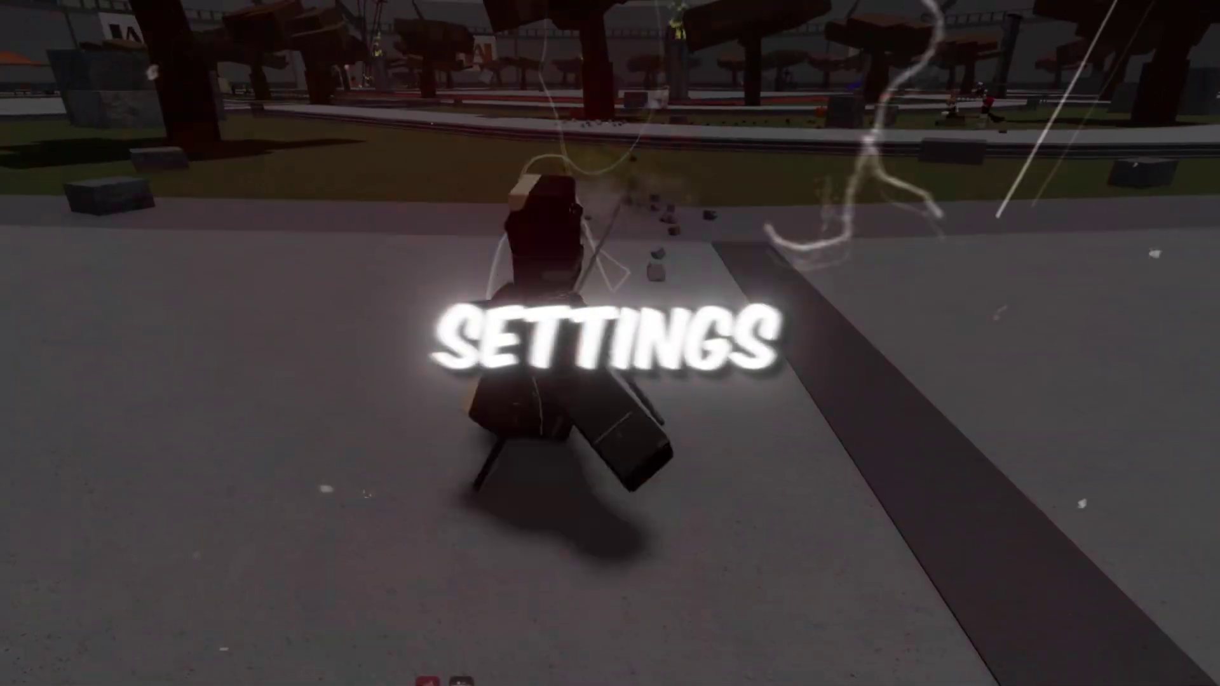
Step: Scroll through the download site's Recent Posts about Roblox optimization
scroll(342, 238, "down", 4)
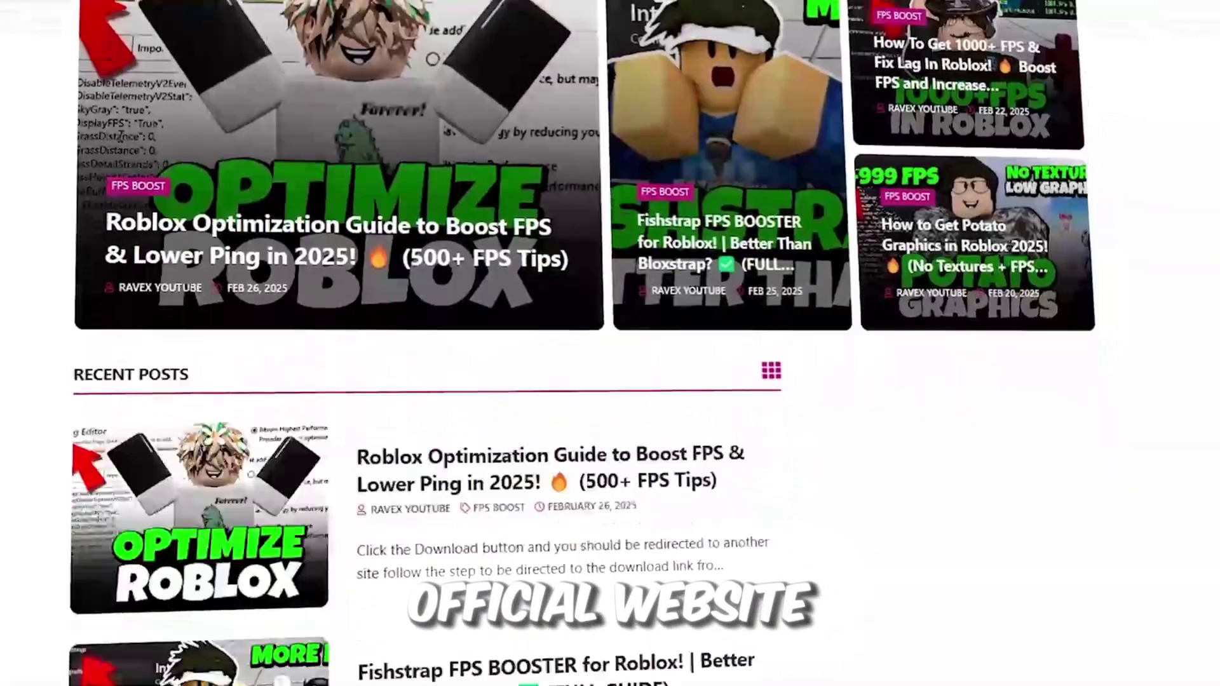
scroll(420, 343, "down", 6)
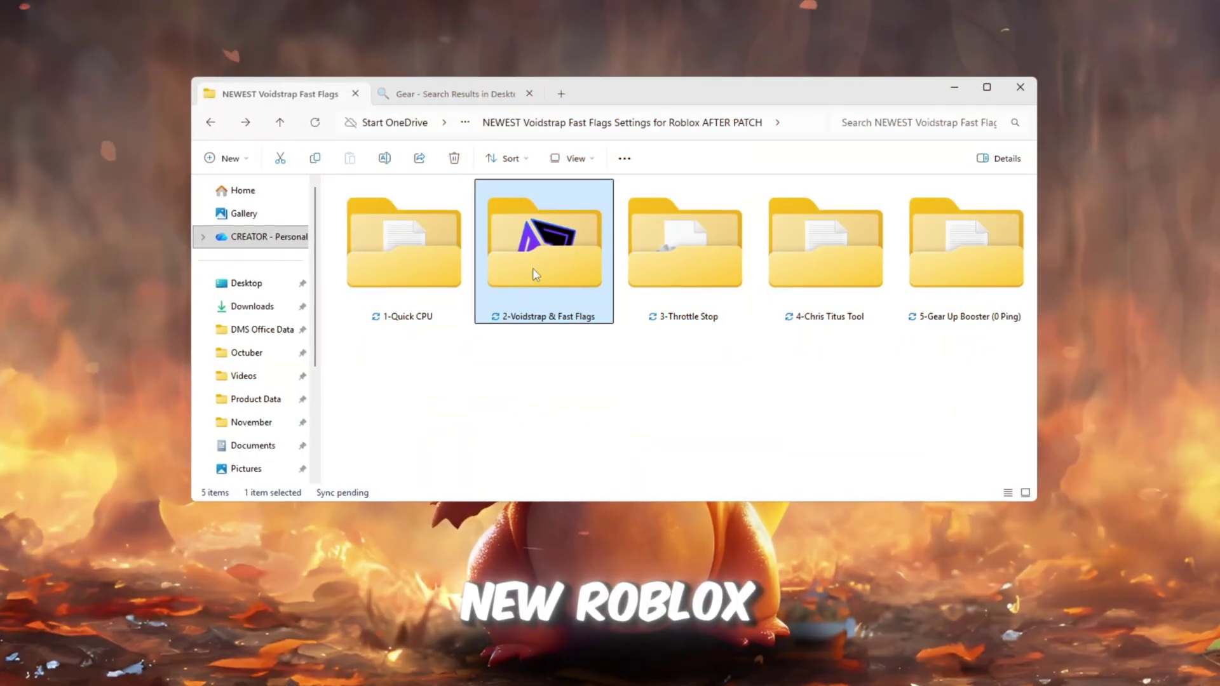
Step: Open the 2-Voidstrap & Fast Flags folder containing Voidstrap.exe and the fast flags file
double_click(534, 269)
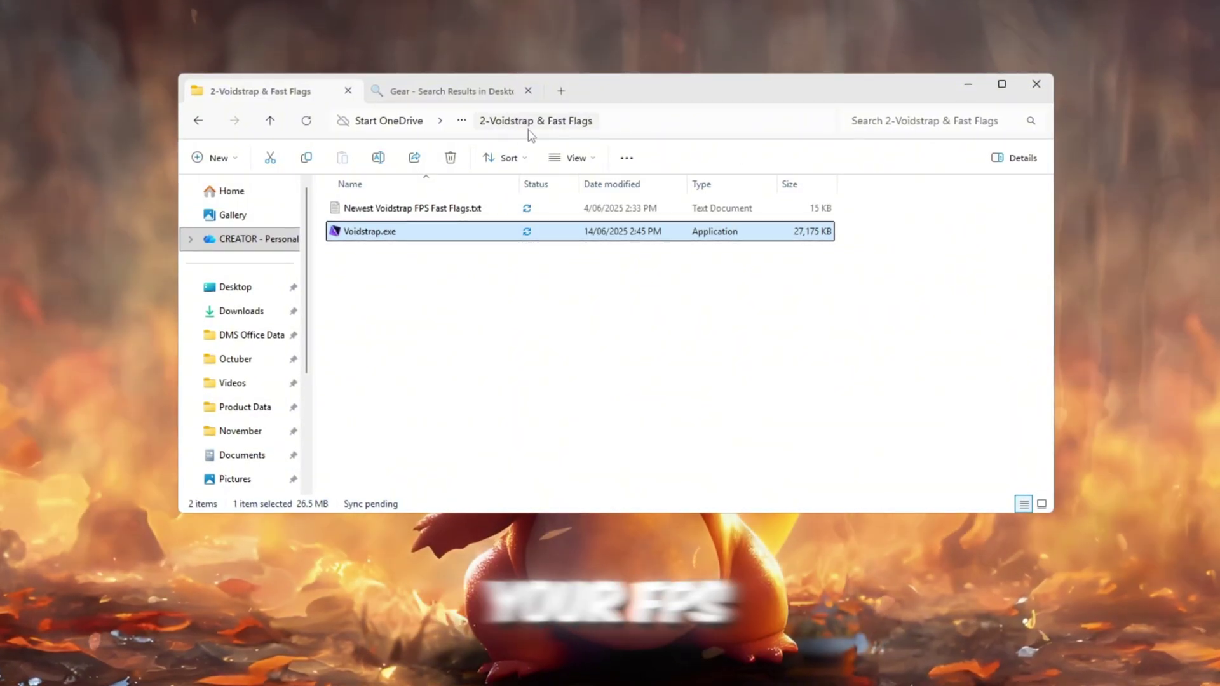
Step: Minimize Explorer, launch Voidstrap from Start search, and open its settings window
left_click(967, 87)
key("super")
type("voidstrap")
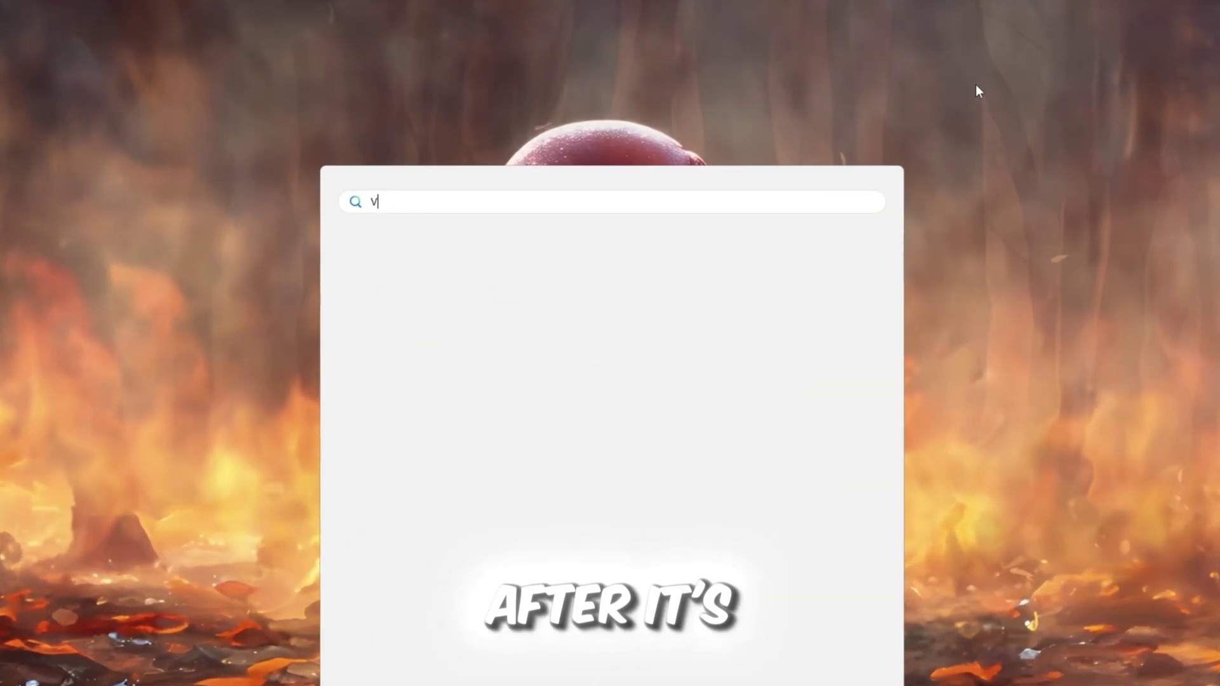
key("Return")
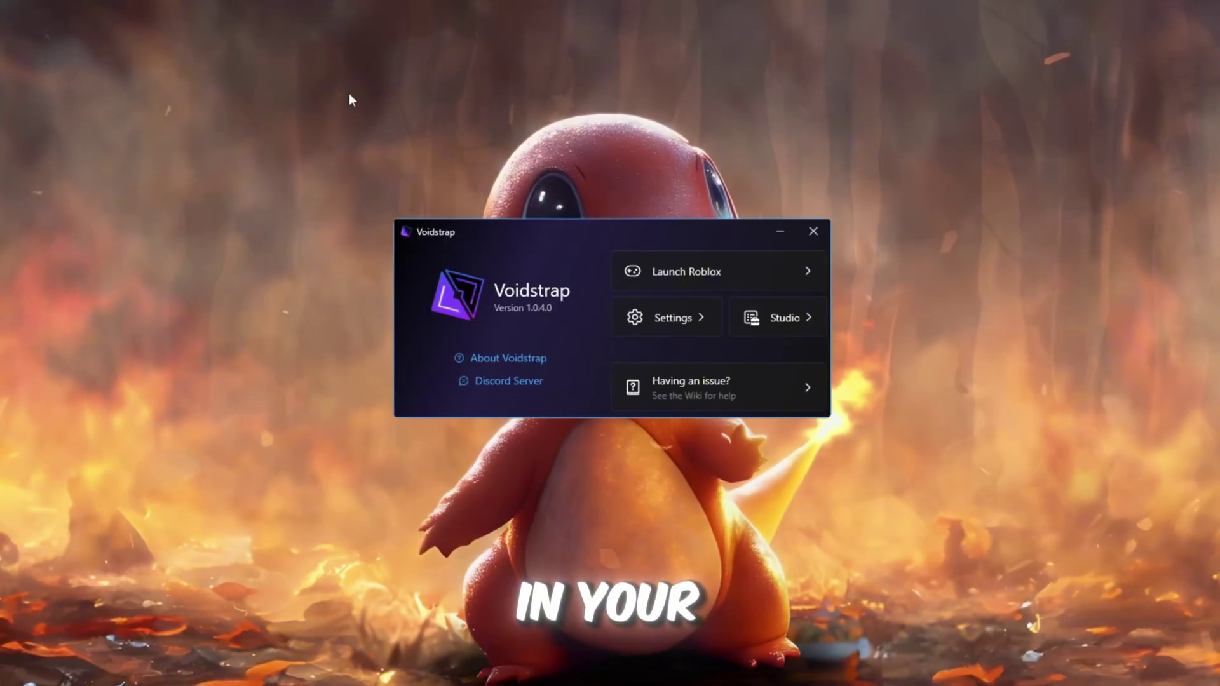
left_click(643, 279)
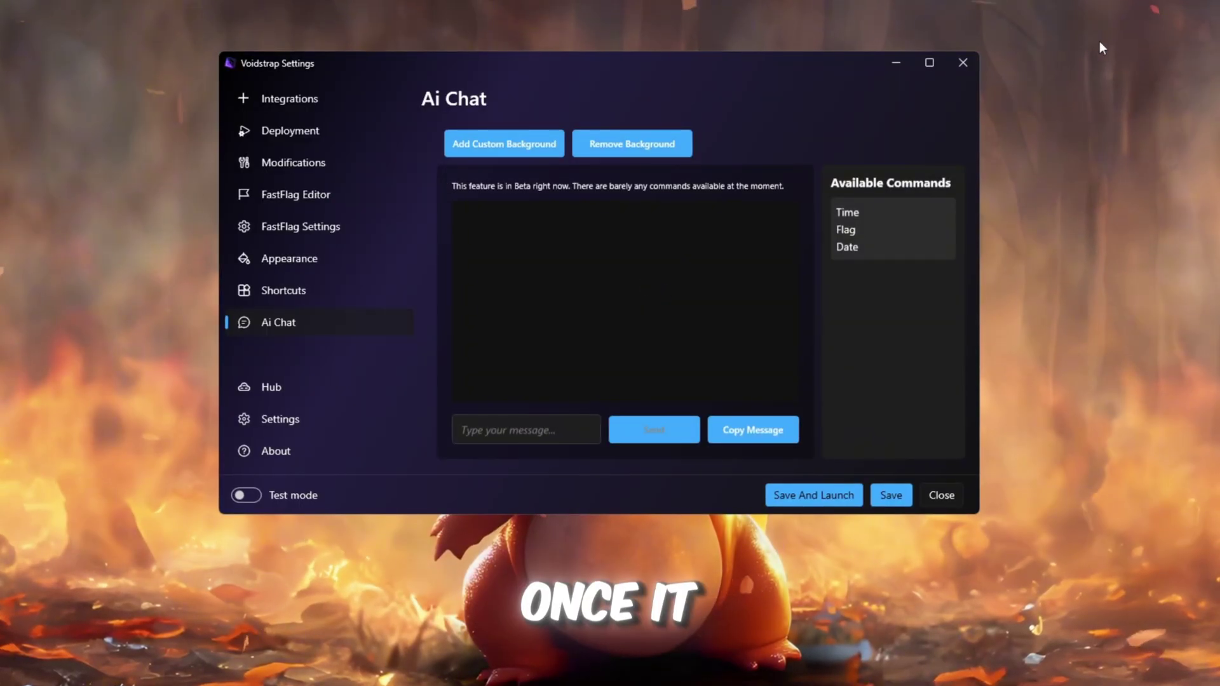
Step: Browse Integrations, keep Allow cross-game teleportation on in Deployment, then go to Modifications
left_click(312, 105)
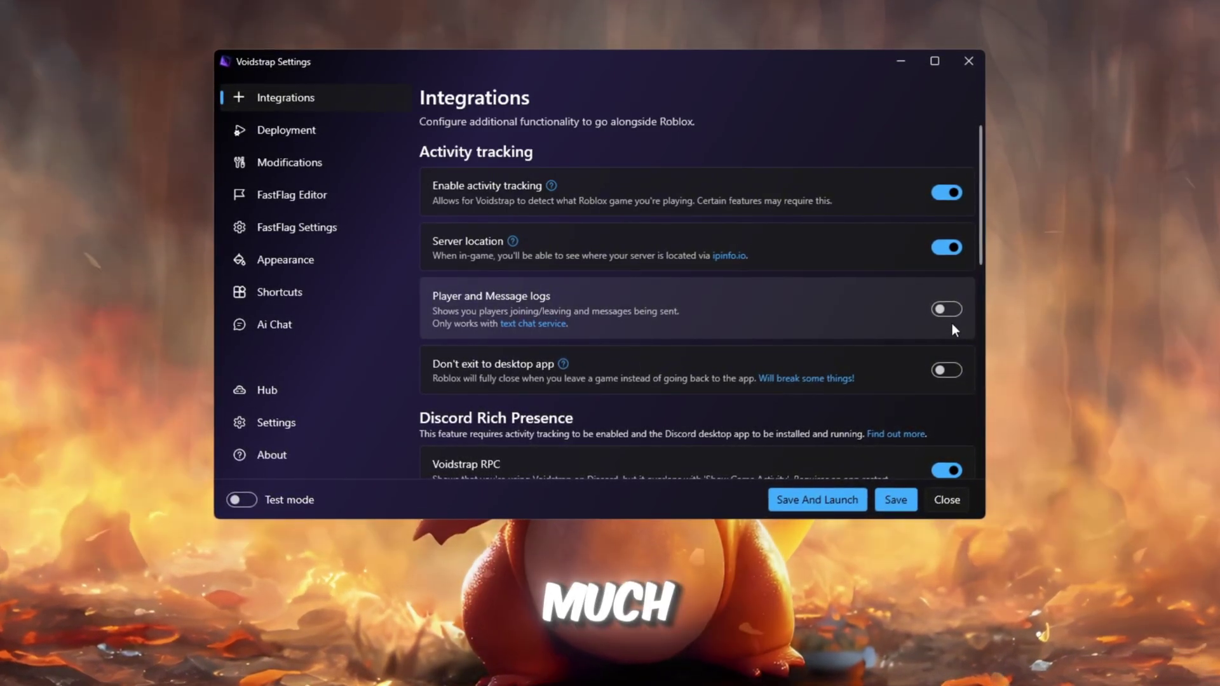
scroll(928, 322, "down", 3)
scroll(917, 327, "down", 2)
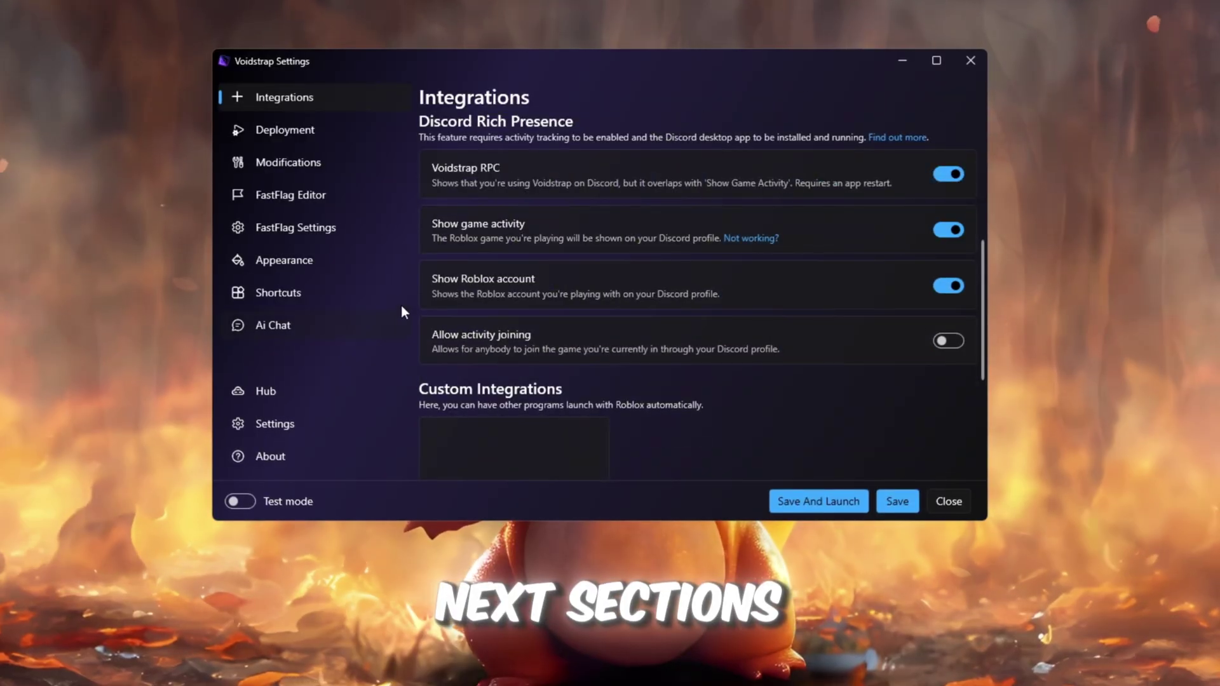
left_click(245, 136)
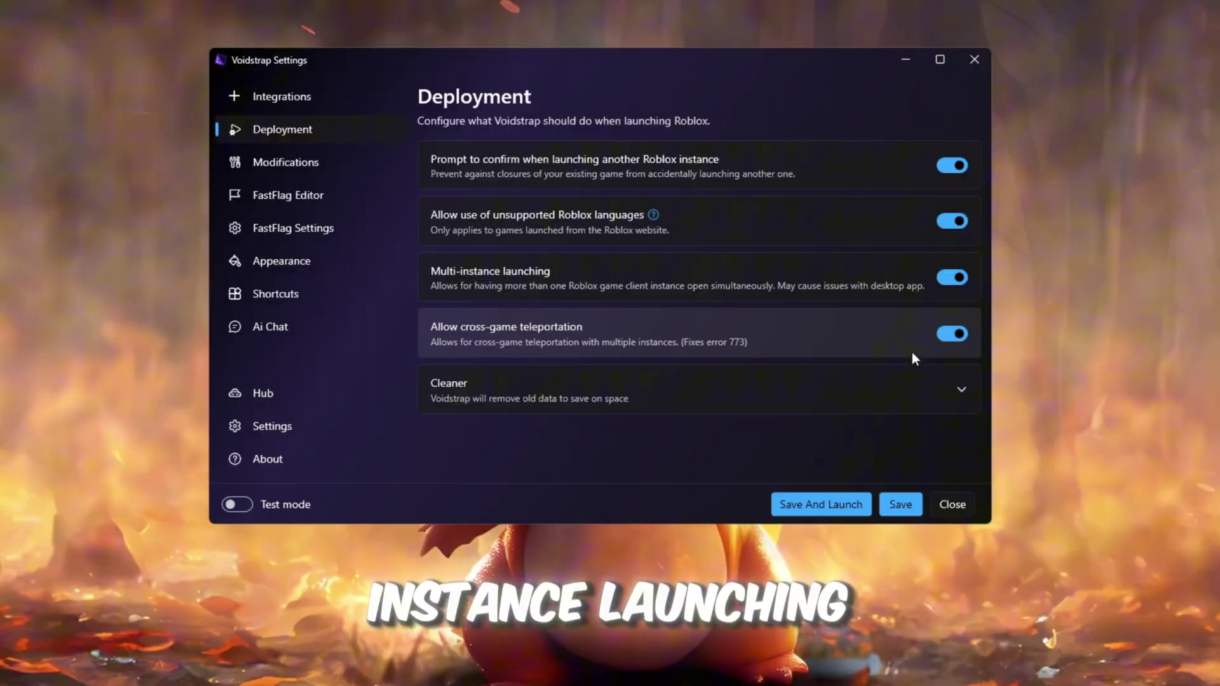
left_click(955, 279)
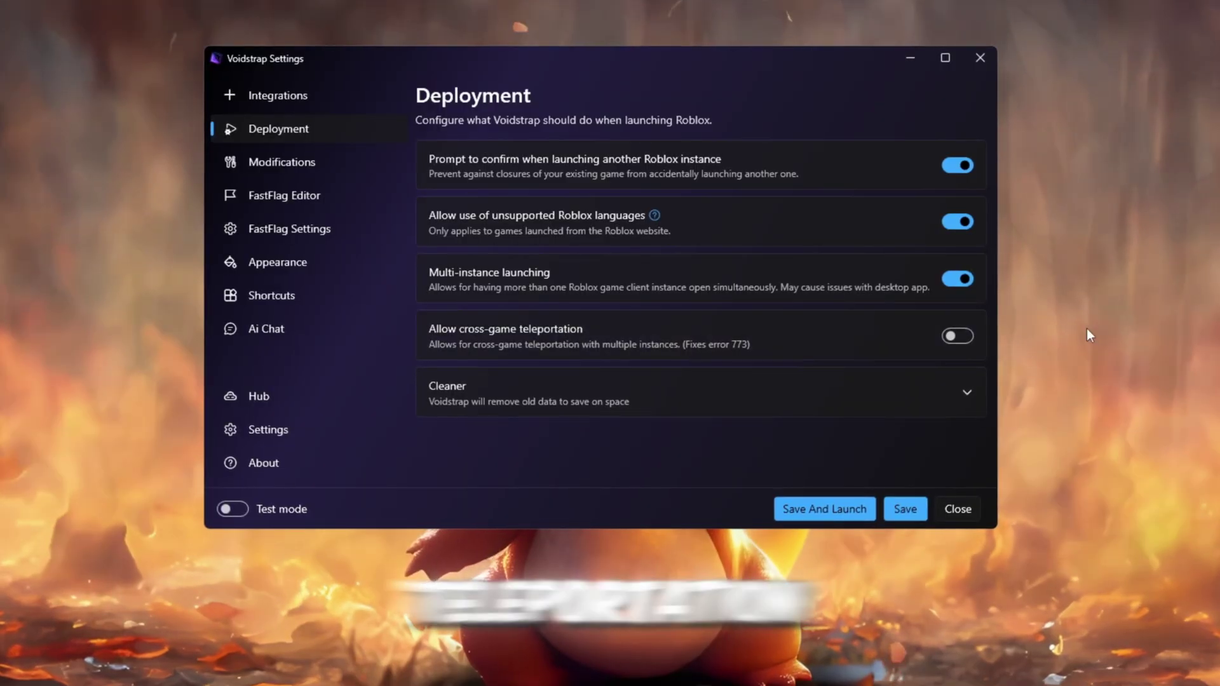
left_click(965, 342)
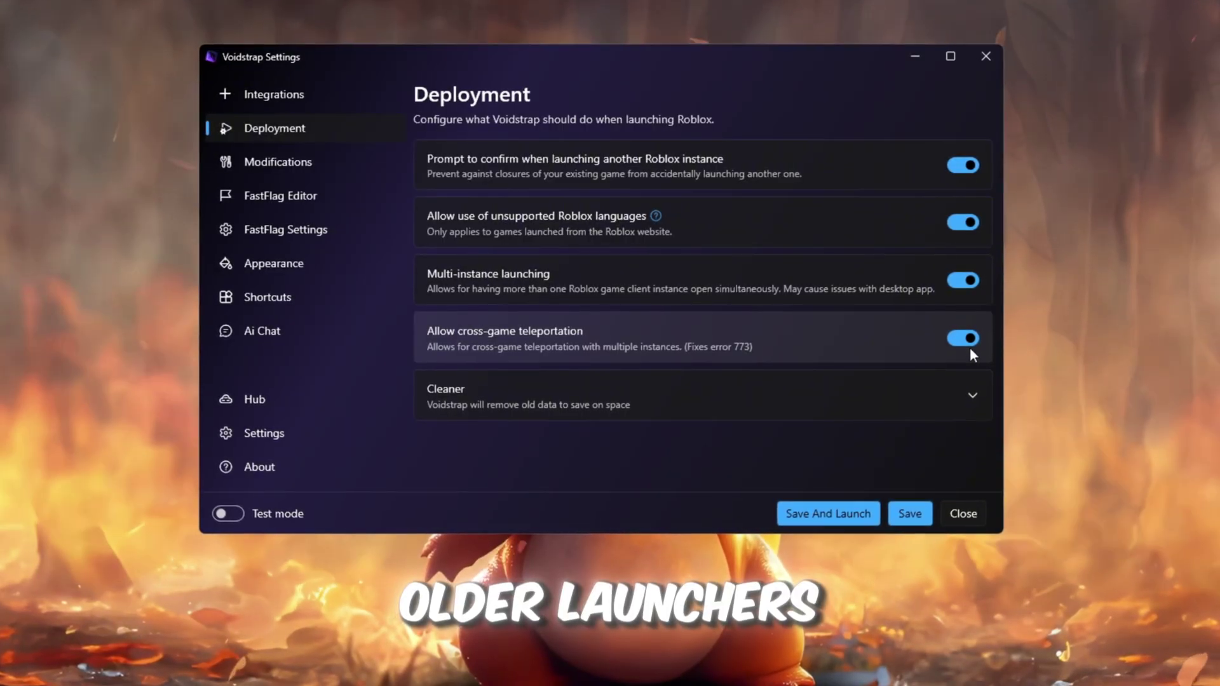
left_click(259, 162)
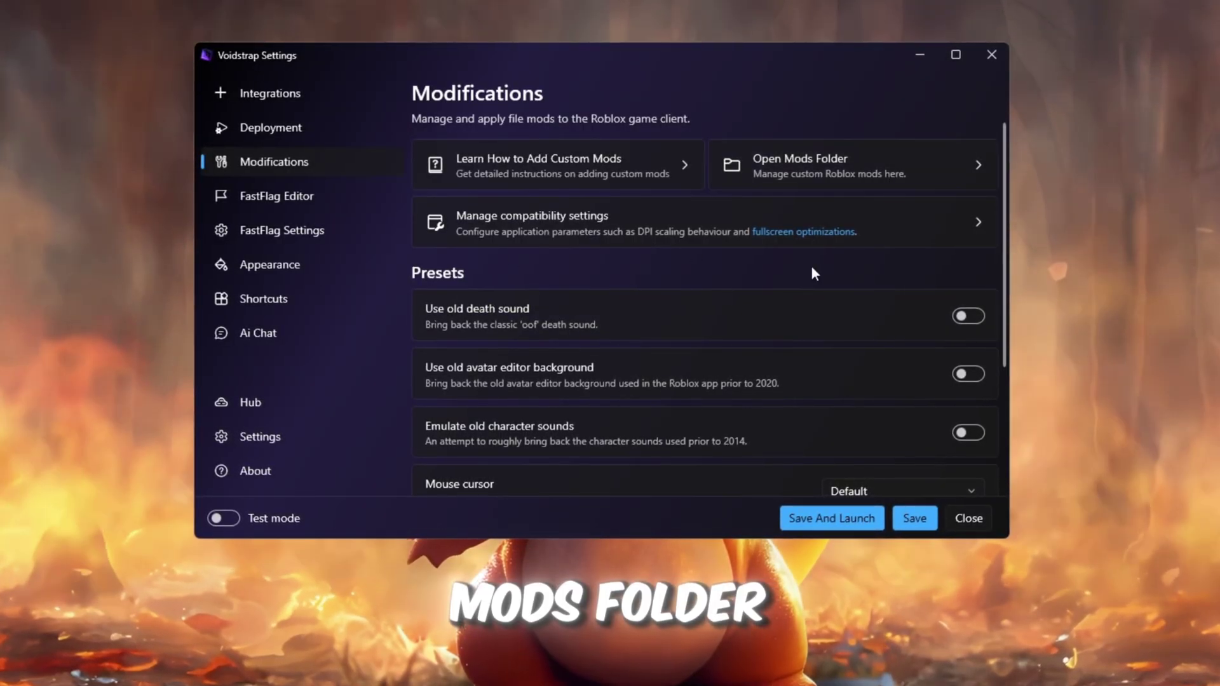
Step: Scroll the FastFlag Editor's 226 flags, selecting FIntBootstrapperWebView2...Telemetry and FIntCameraMaxZoomDistance
scroll(486, 333, "down", 1)
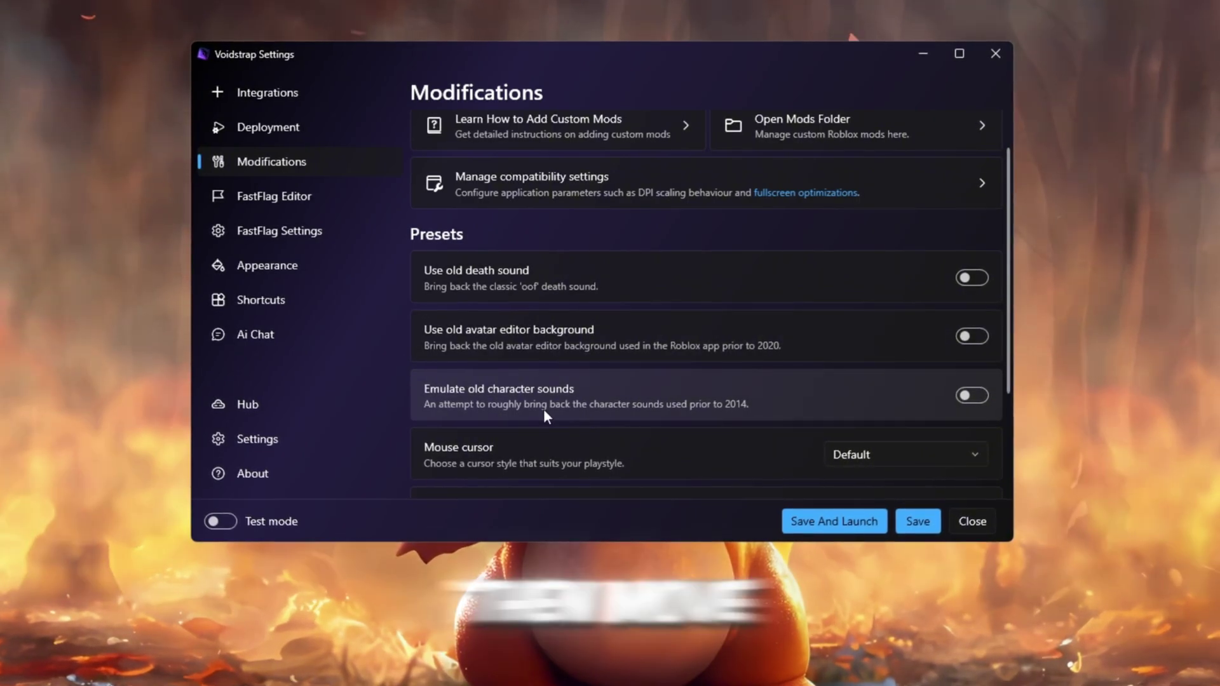
left_click(239, 195)
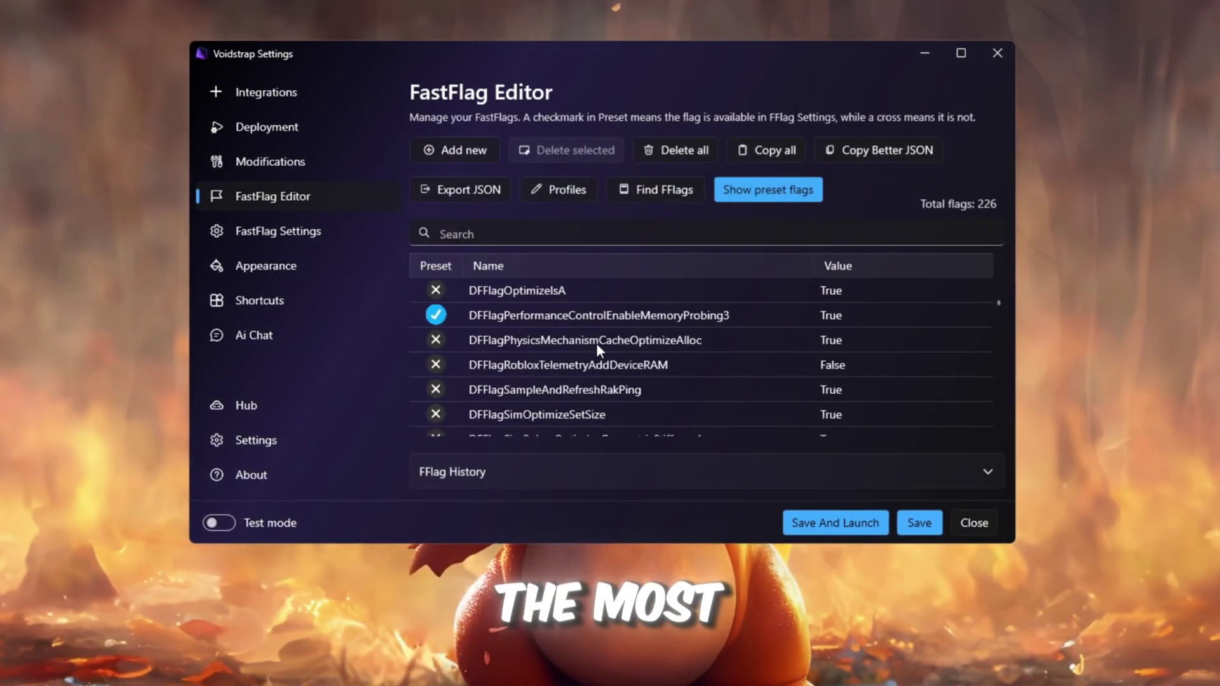
scroll(597, 334, "down", 15)
scroll(598, 334, "up", 8)
scroll(597, 334, "down", 6)
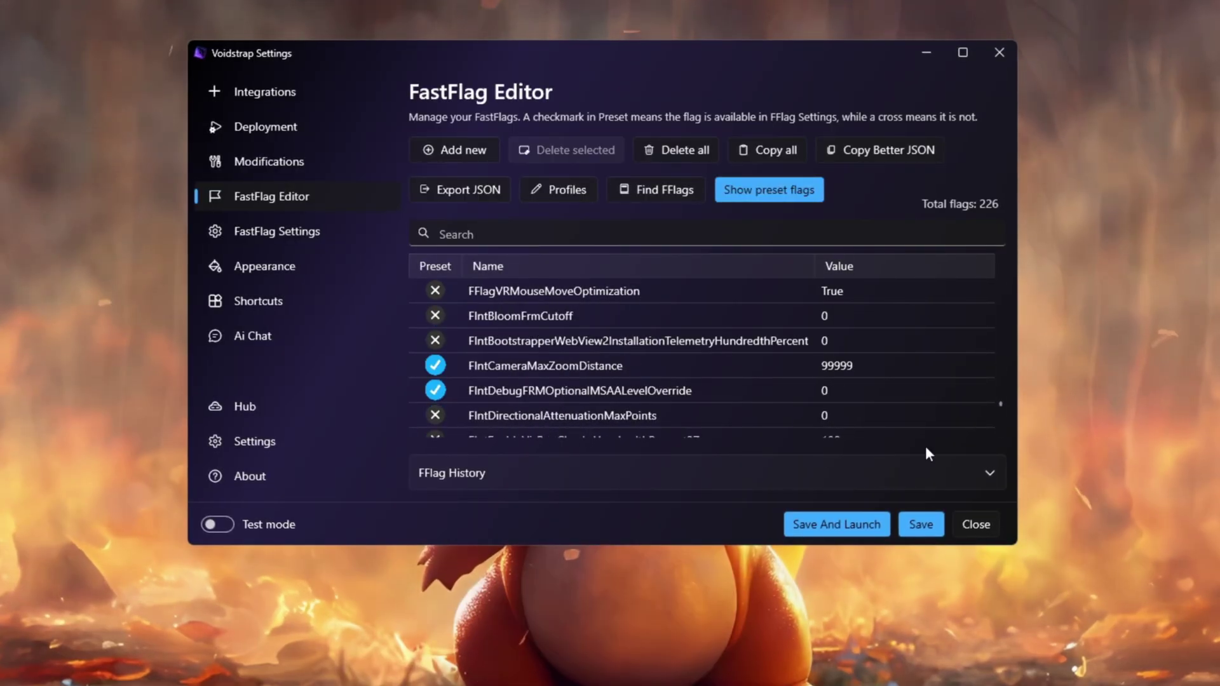
left_click(521, 342)
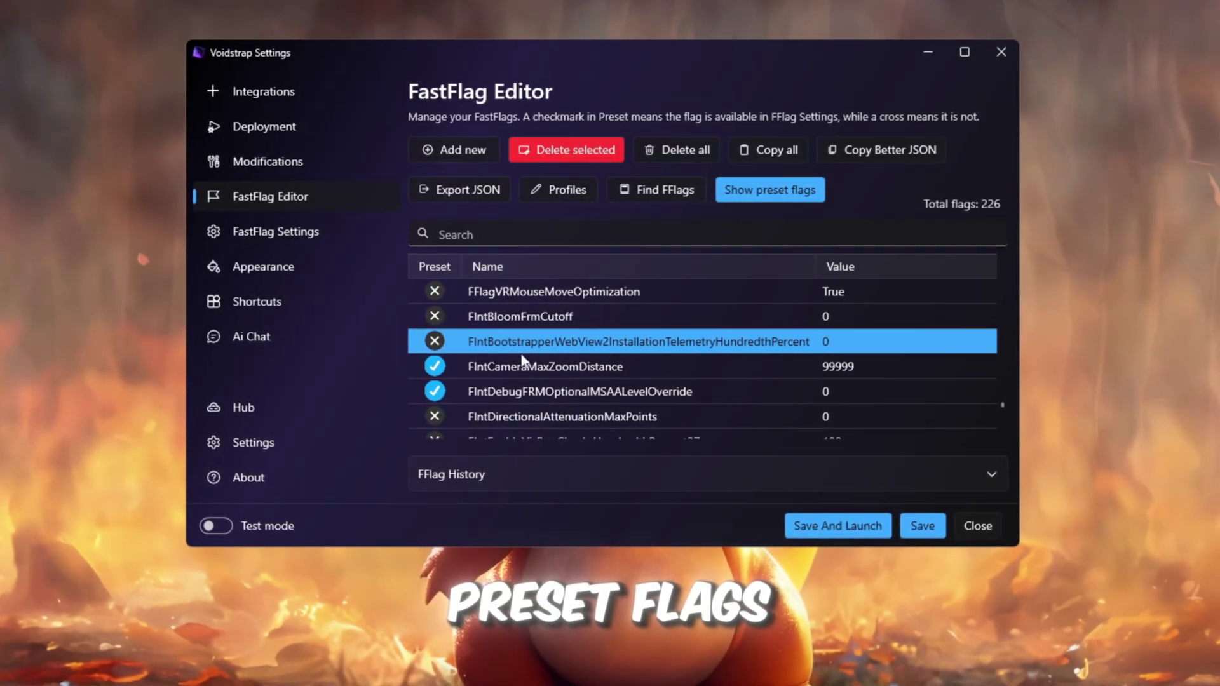
left_click(519, 364)
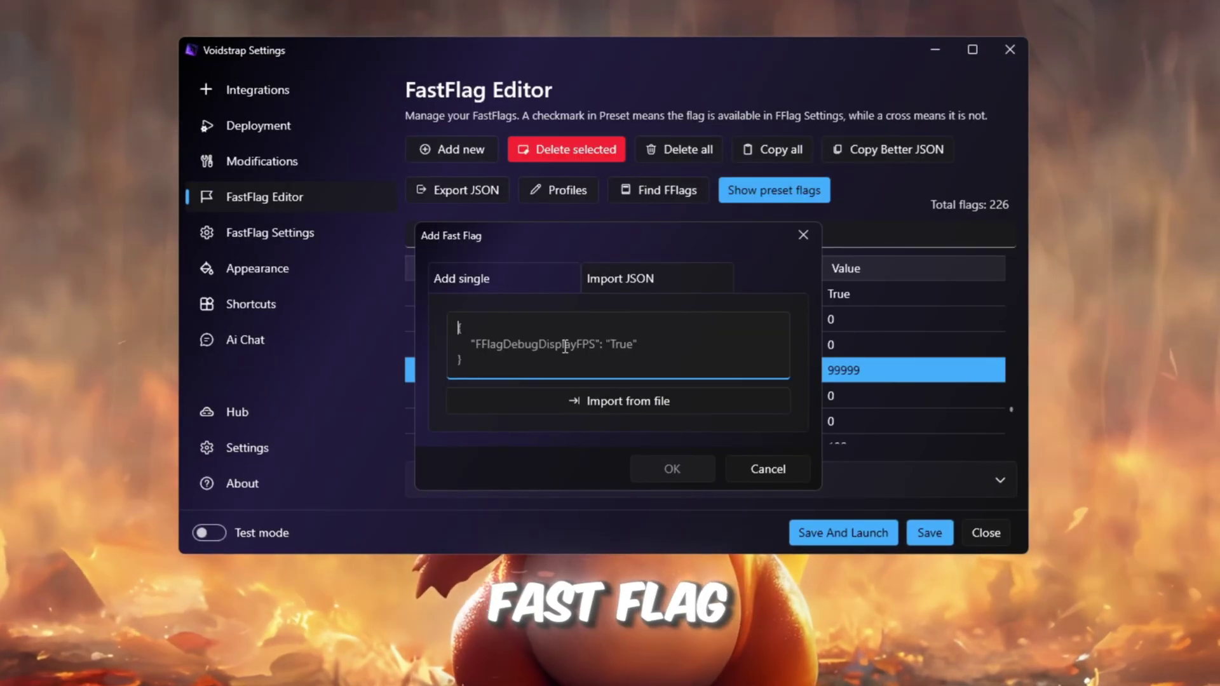
Step: Paste the copied fast-flag JSON into Voidstrap and overwrite the 226 conflicting flag values
key("ctrl+v")
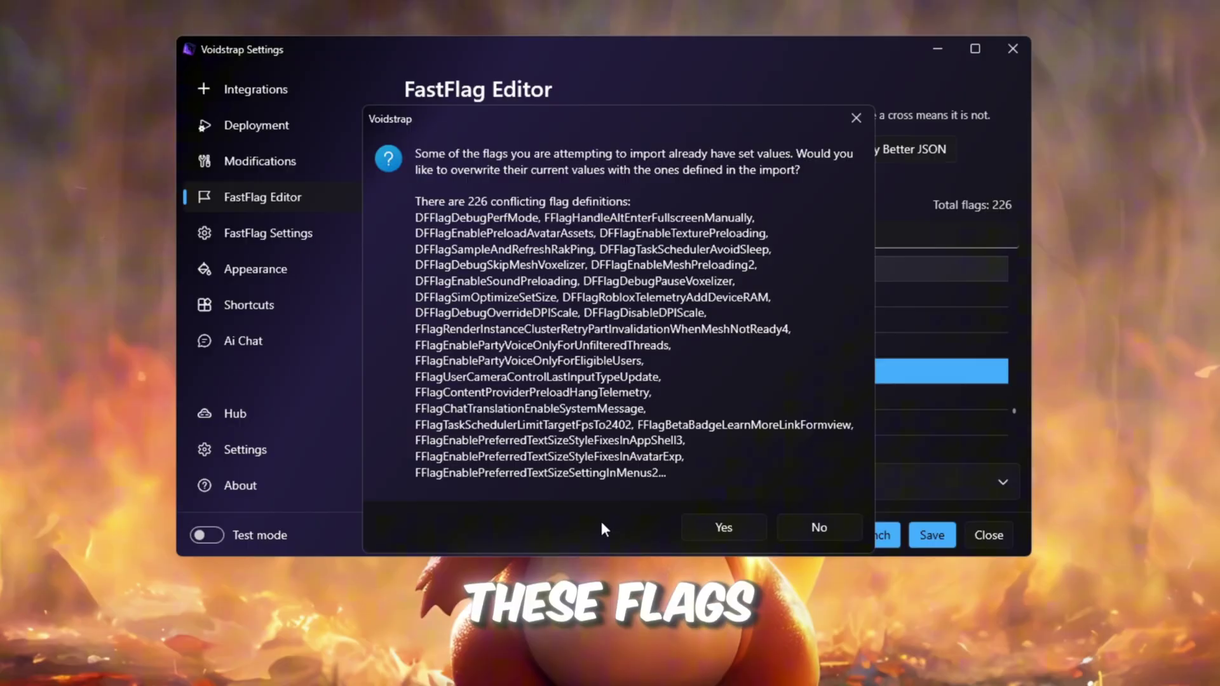
left_click(728, 527)
scroll(647, 369, "down", 5)
scroll(646, 367, "up", 5)
scroll(645, 369, "up", 20)
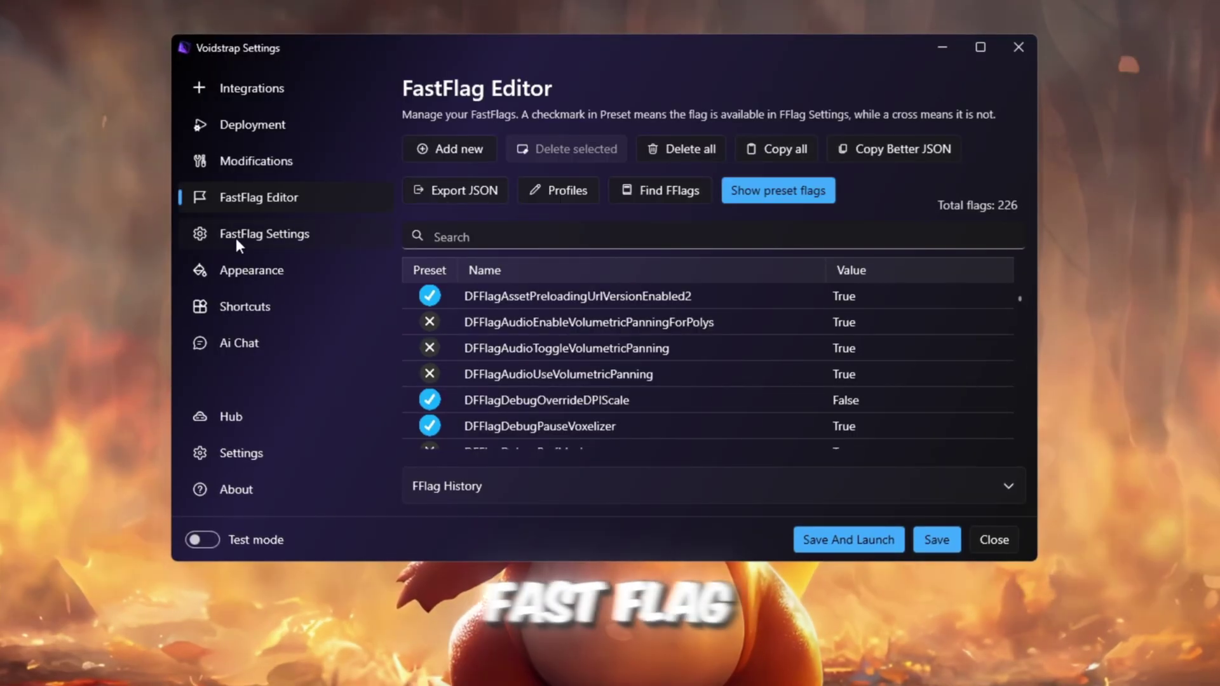
Step: Browse the FastFlag Settings presets, expanding System and Basic Shaders, then view Appearance settings
left_click(238, 242)
scroll(775, 318, "down", 5)
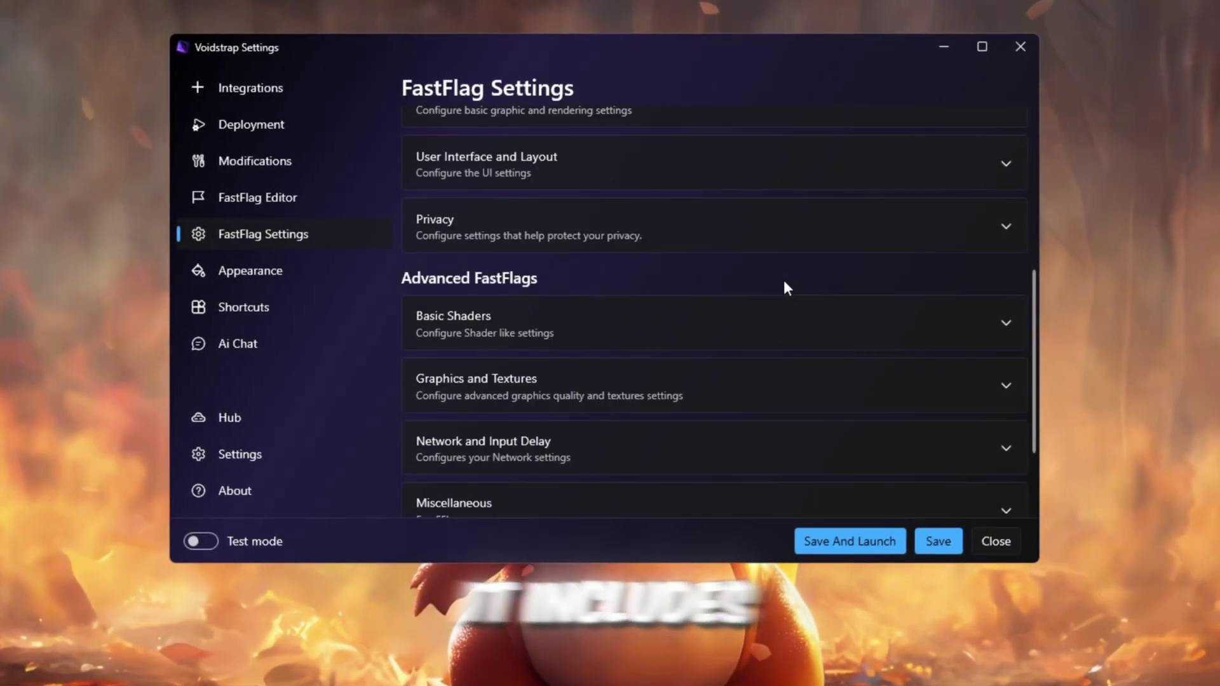
scroll(781, 287, "up", 8)
left_click(623, 353)
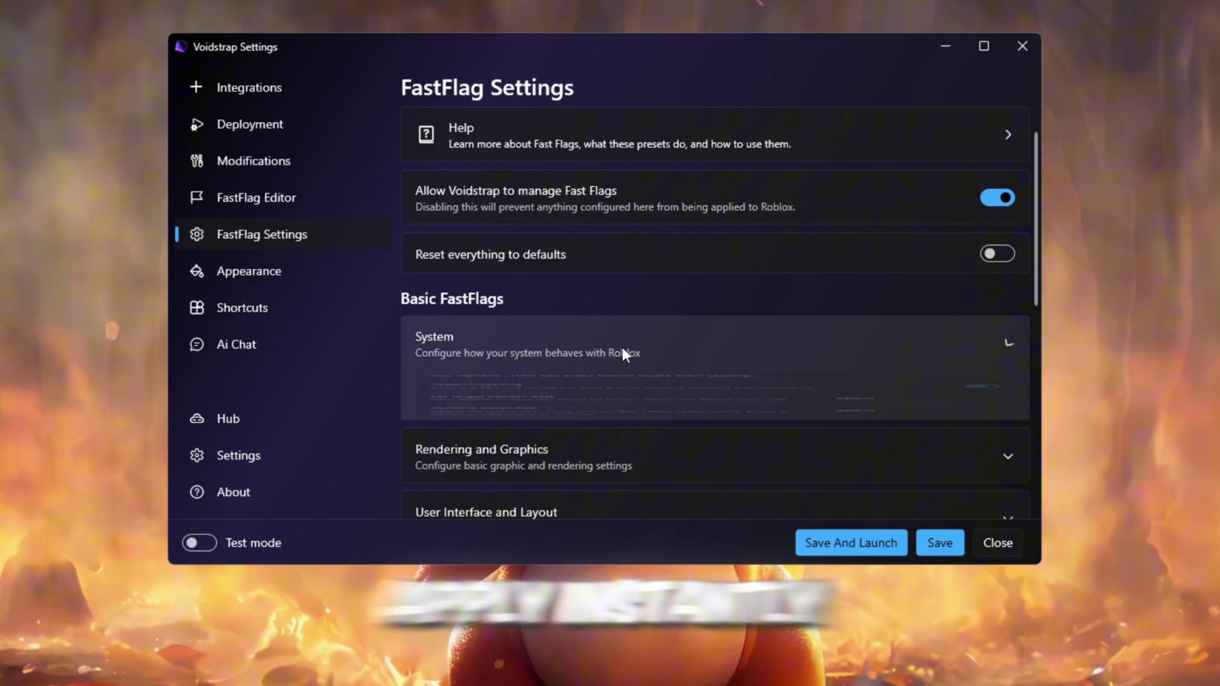
scroll(638, 328, "down", 6)
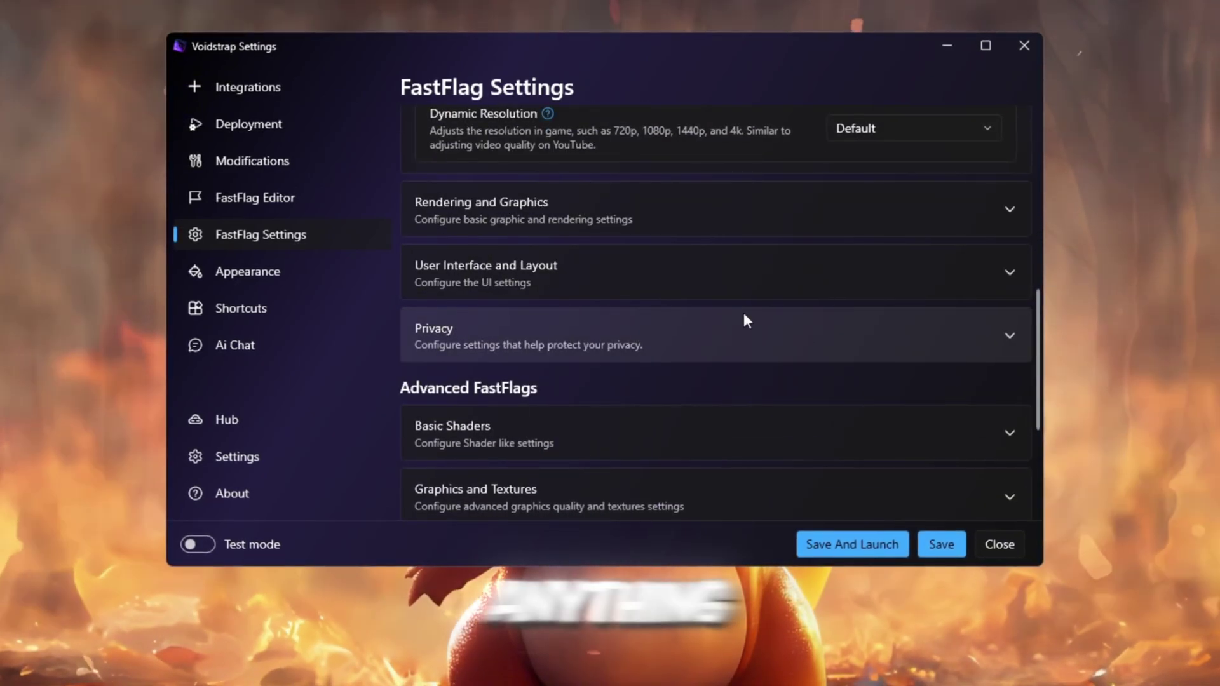
scroll(572, 368, "down", 3)
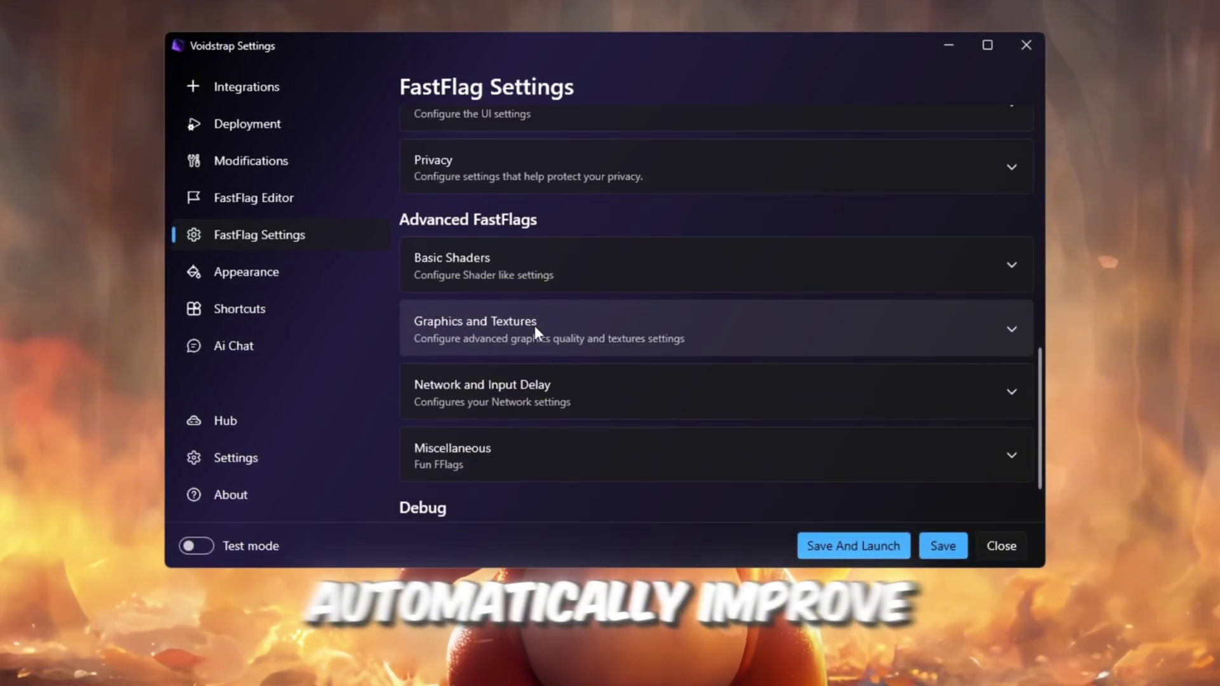
left_click(763, 285)
scroll(730, 299, "down", 2)
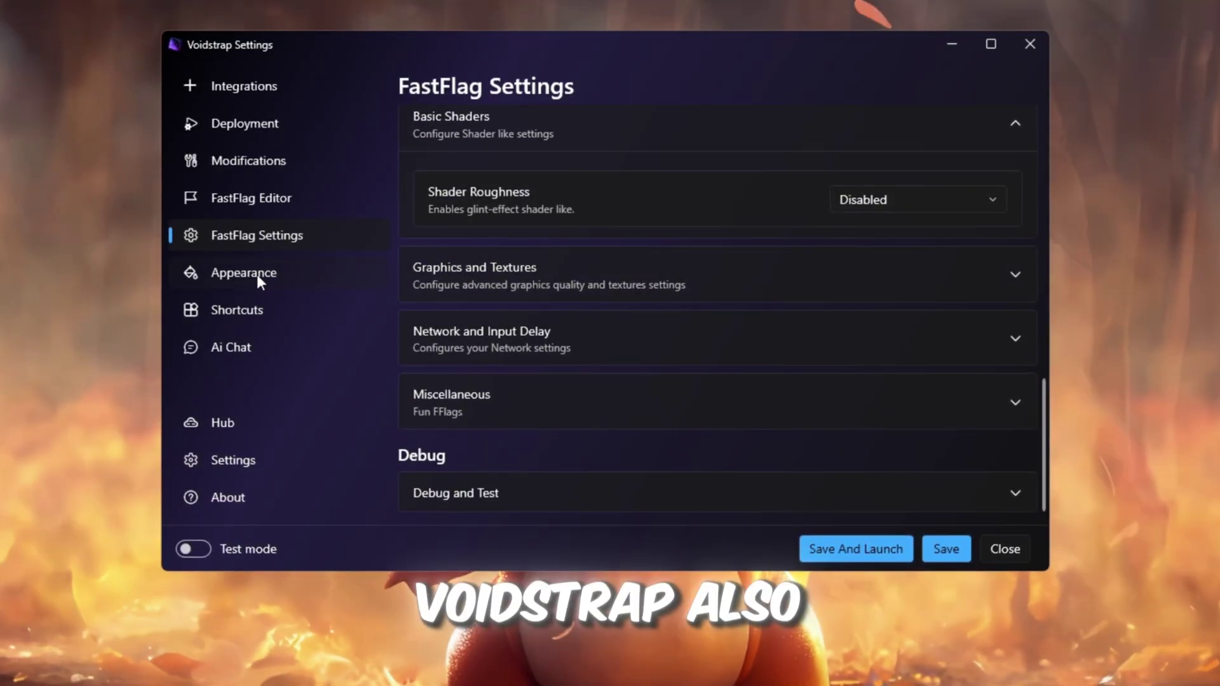
left_click(259, 279)
Step: Look at the Shortcuts and Ai Chat pages, then save the Voidstrap settings
left_click(213, 308)
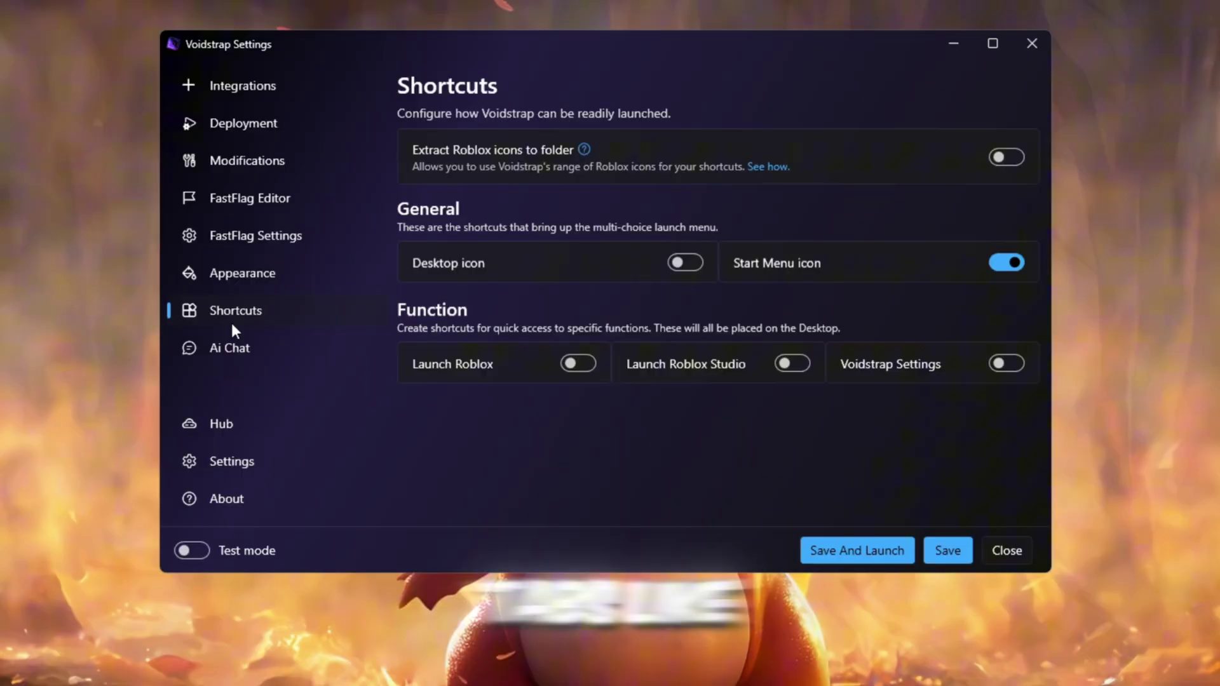
left_click(220, 351)
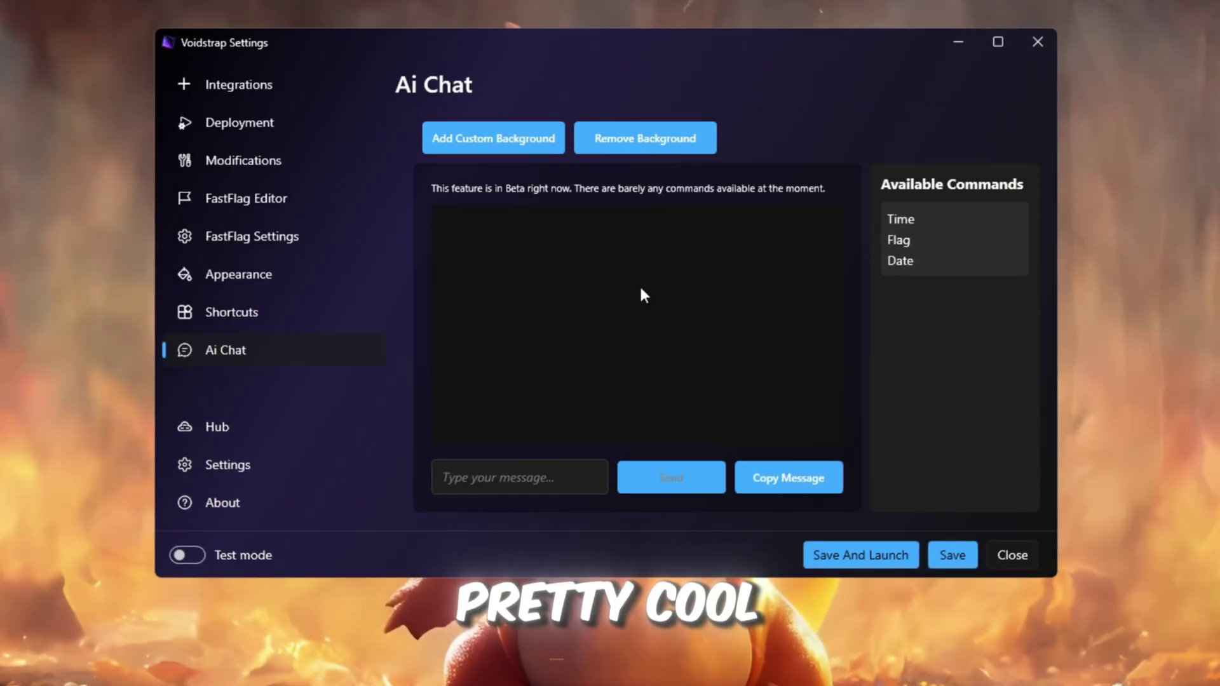
left_click(954, 556)
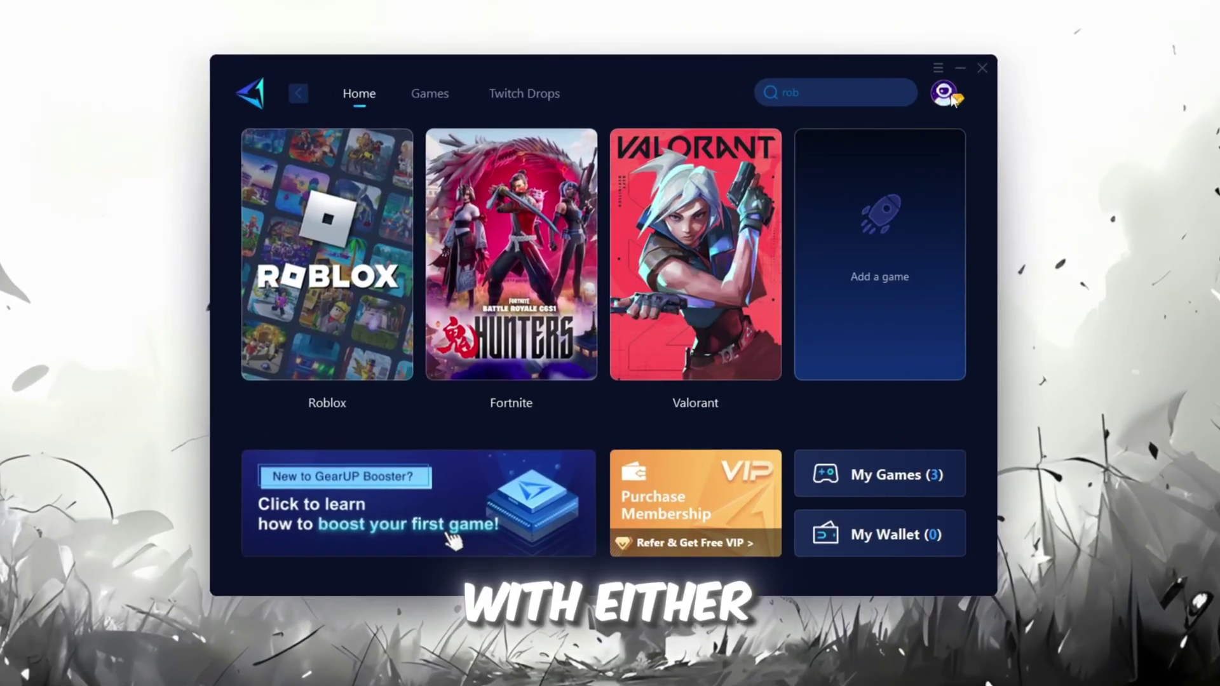
Step: Check the GearUP profile panel and Games catalogue, then return Home to the Roblox card
left_click(951, 98)
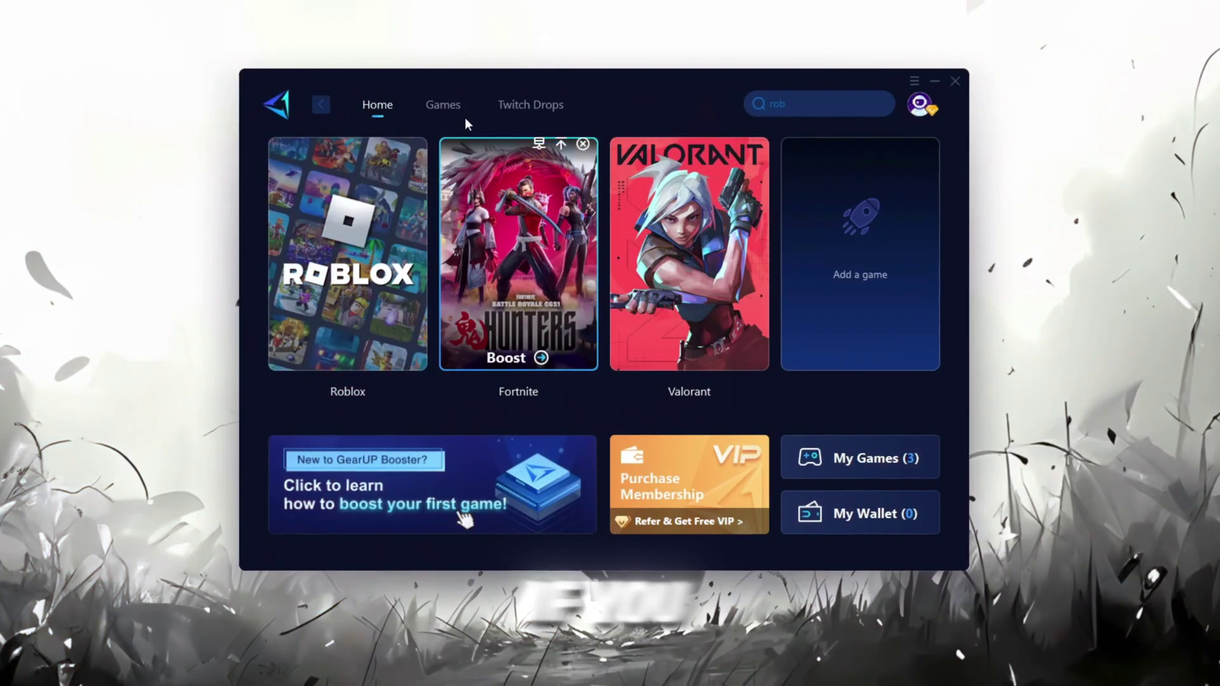
left_click(423, 88)
scroll(590, 329, "down", 7)
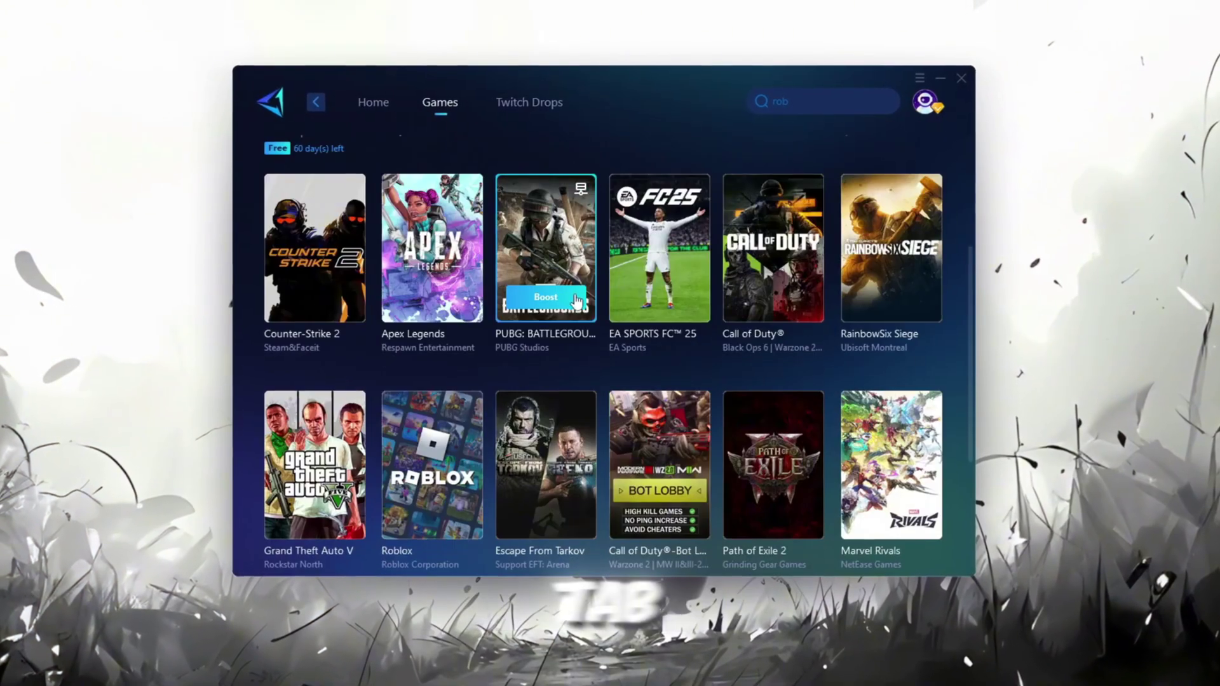
mouse_move(668, 288)
scroll(655, 312, "up", 7)
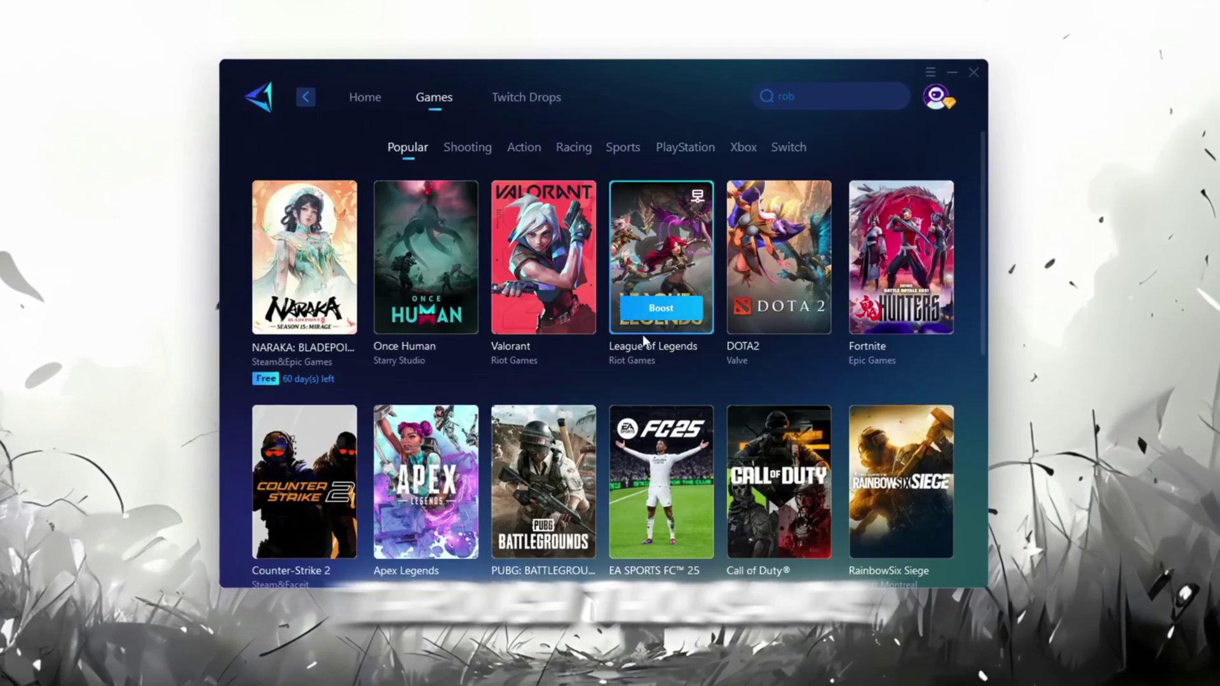
left_click(356, 94)
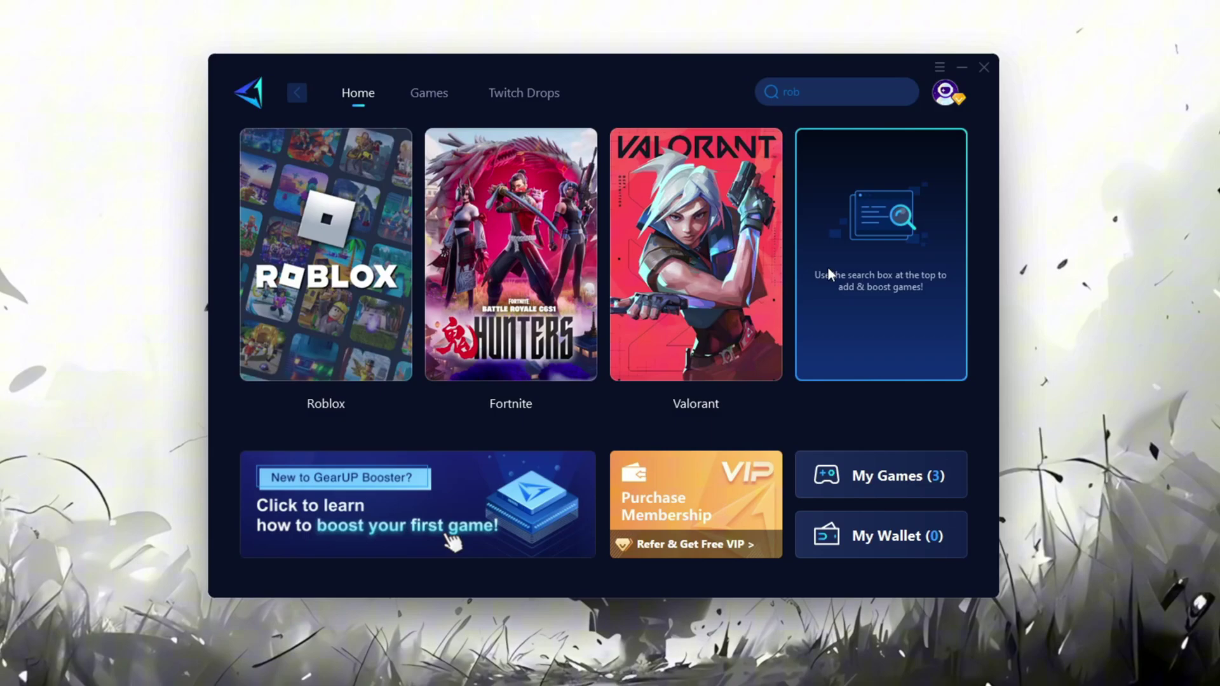
mouse_move(489, 305)
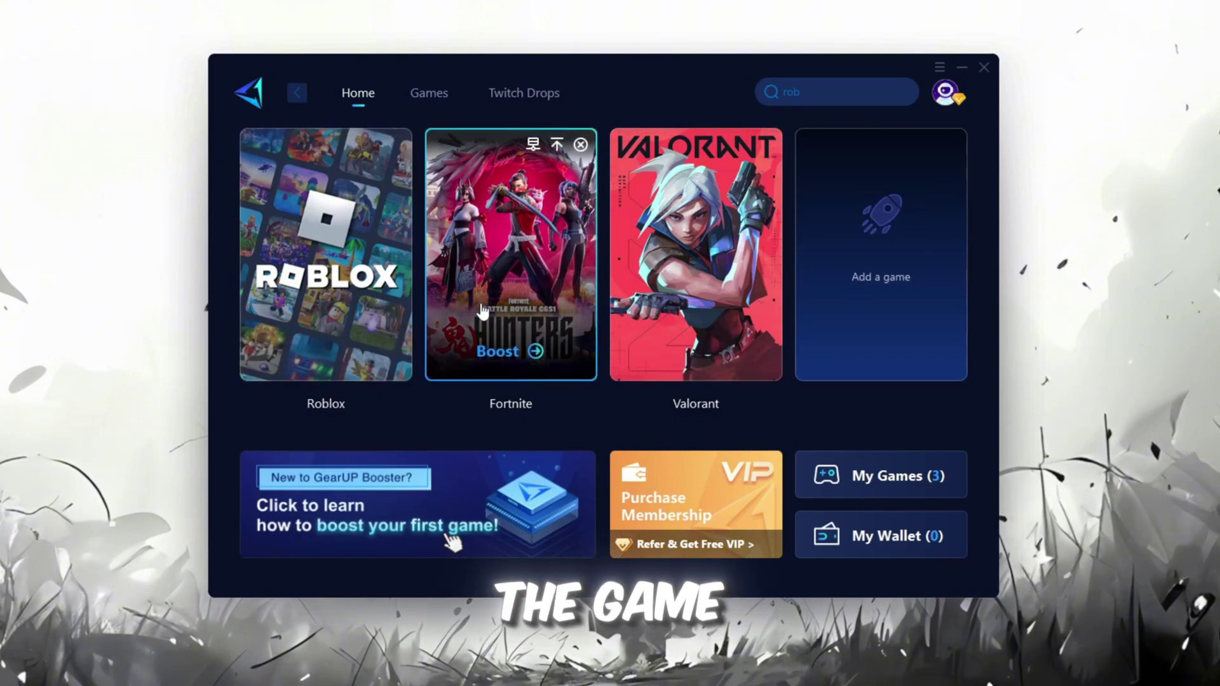
mouse_move(317, 309)
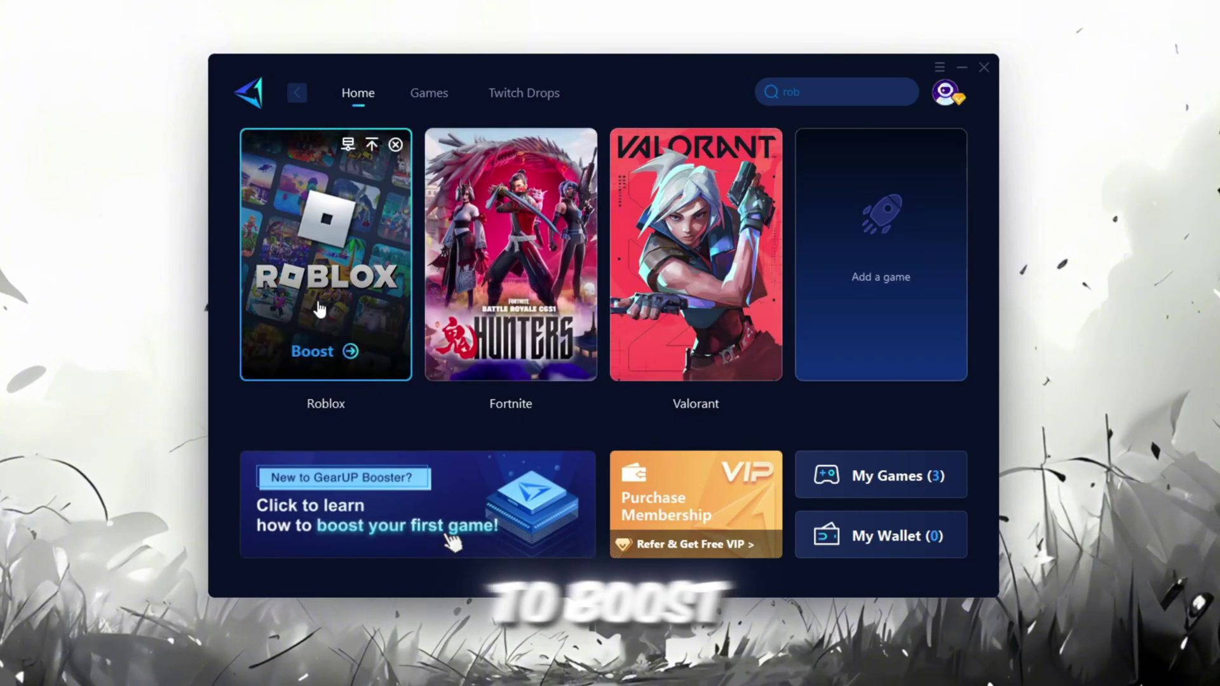
left_click(323, 353)
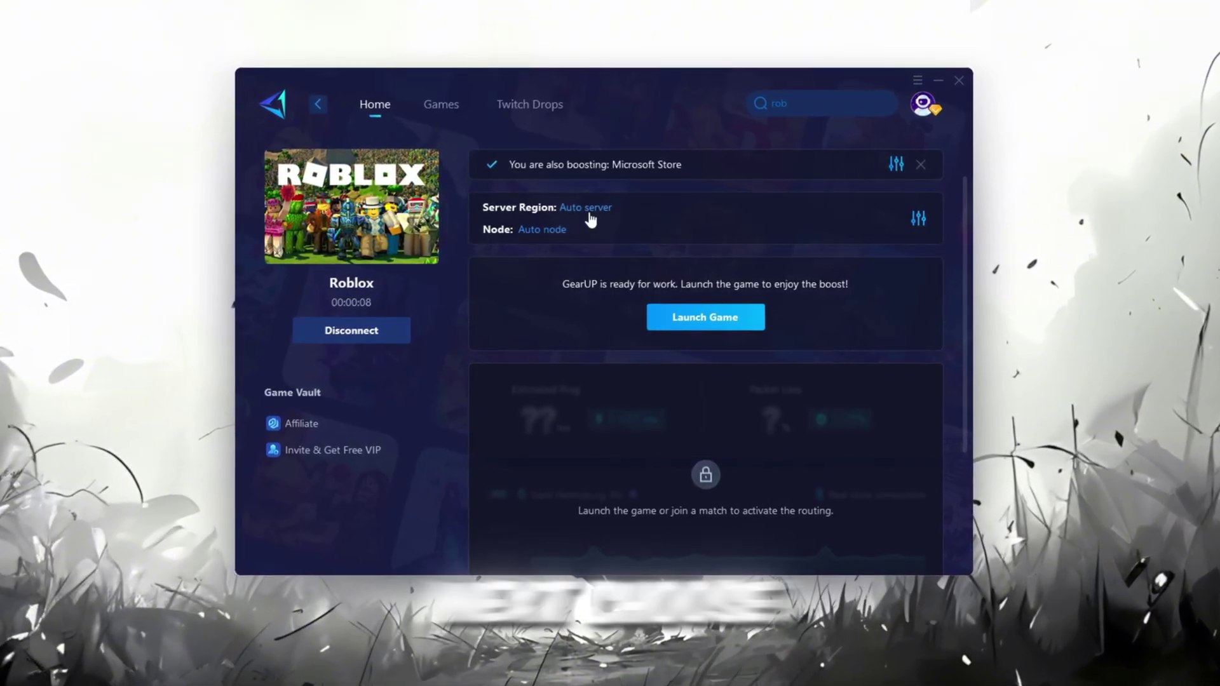
left_click(586, 208)
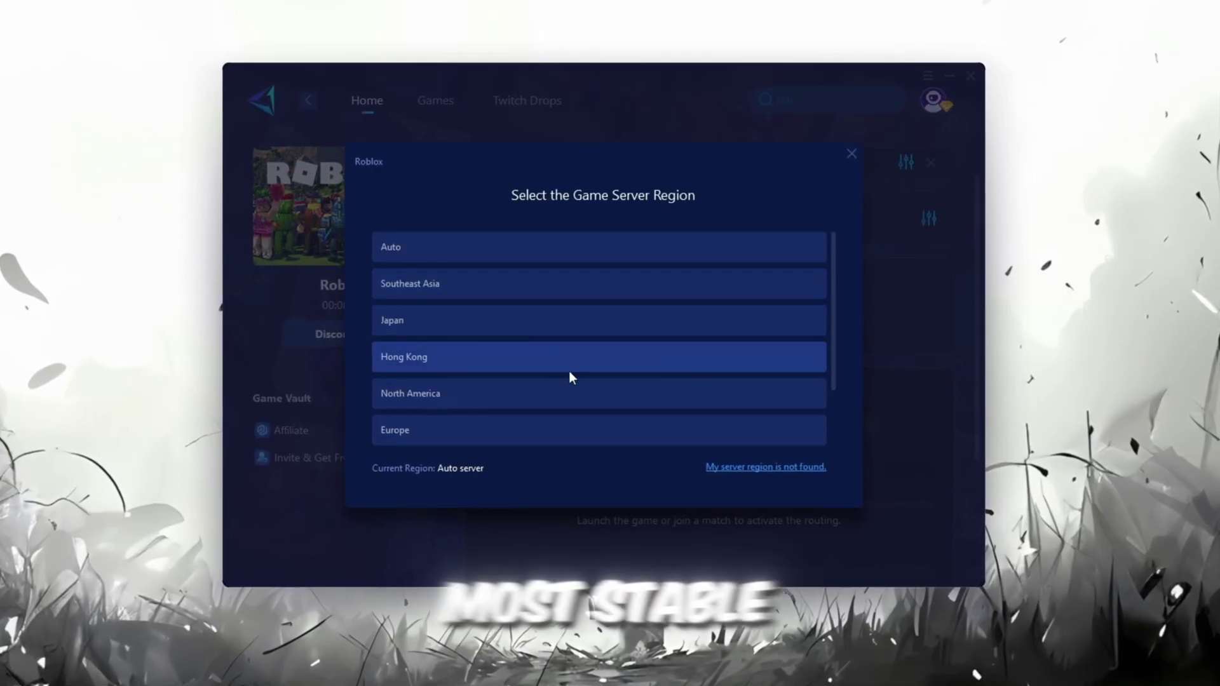
scroll(854, 349, "down", 1)
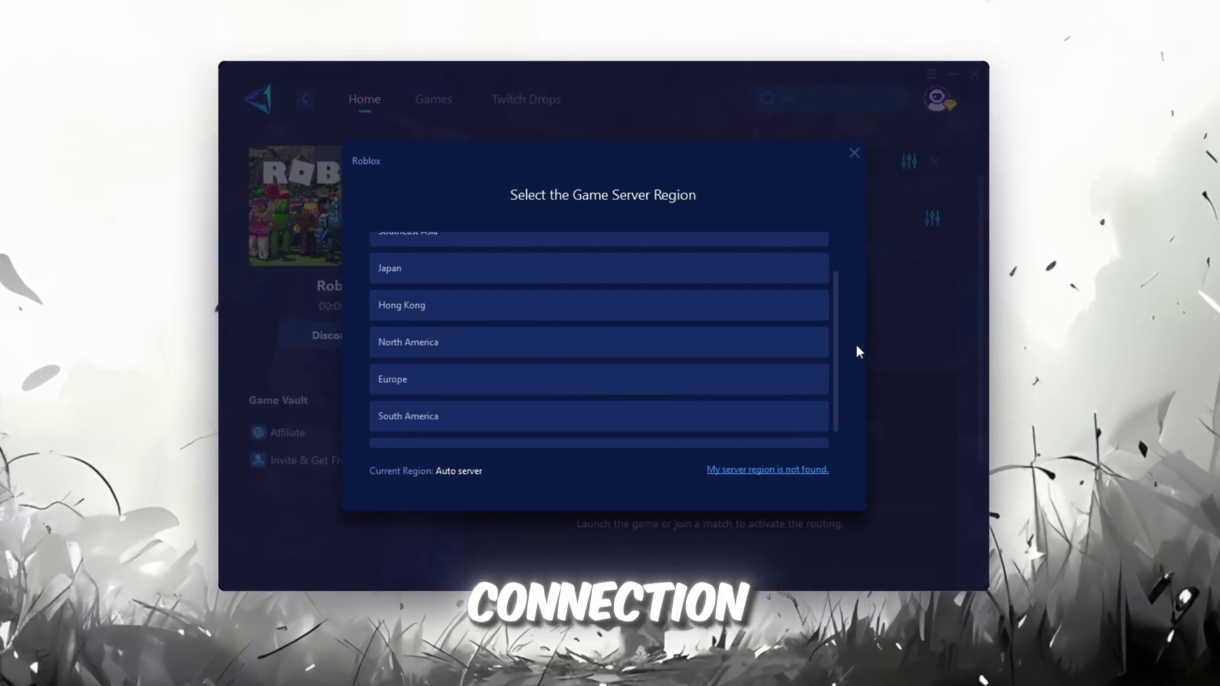
left_click(854, 153)
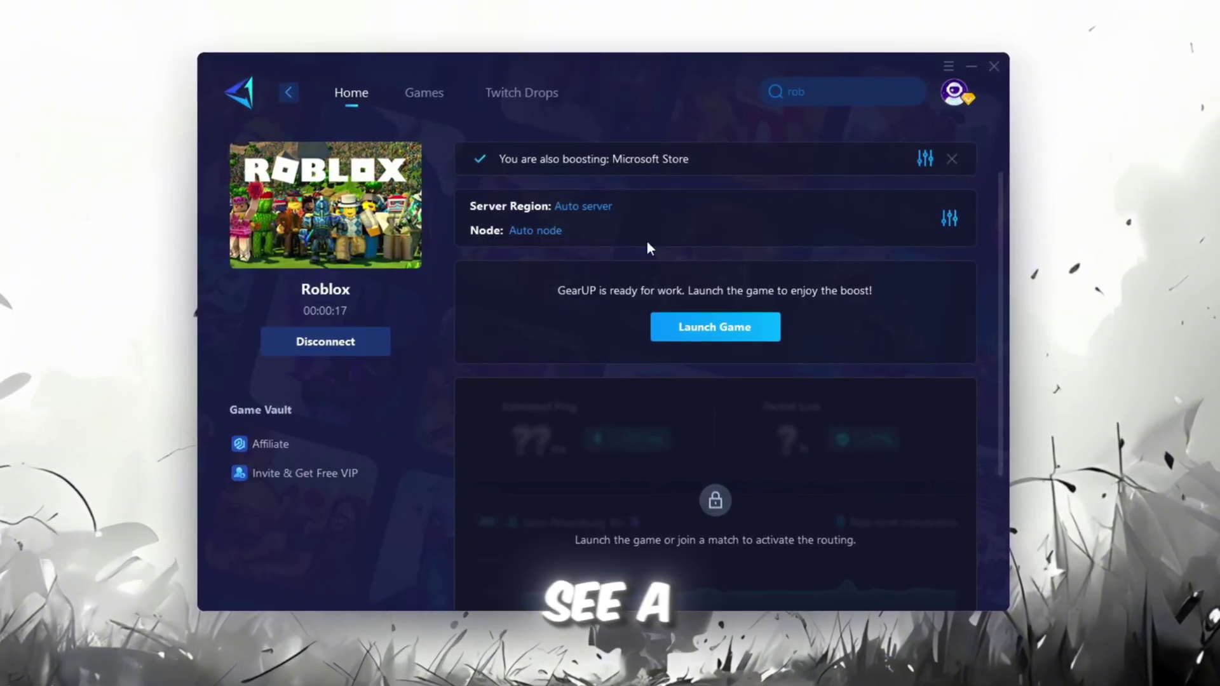
left_click(537, 230)
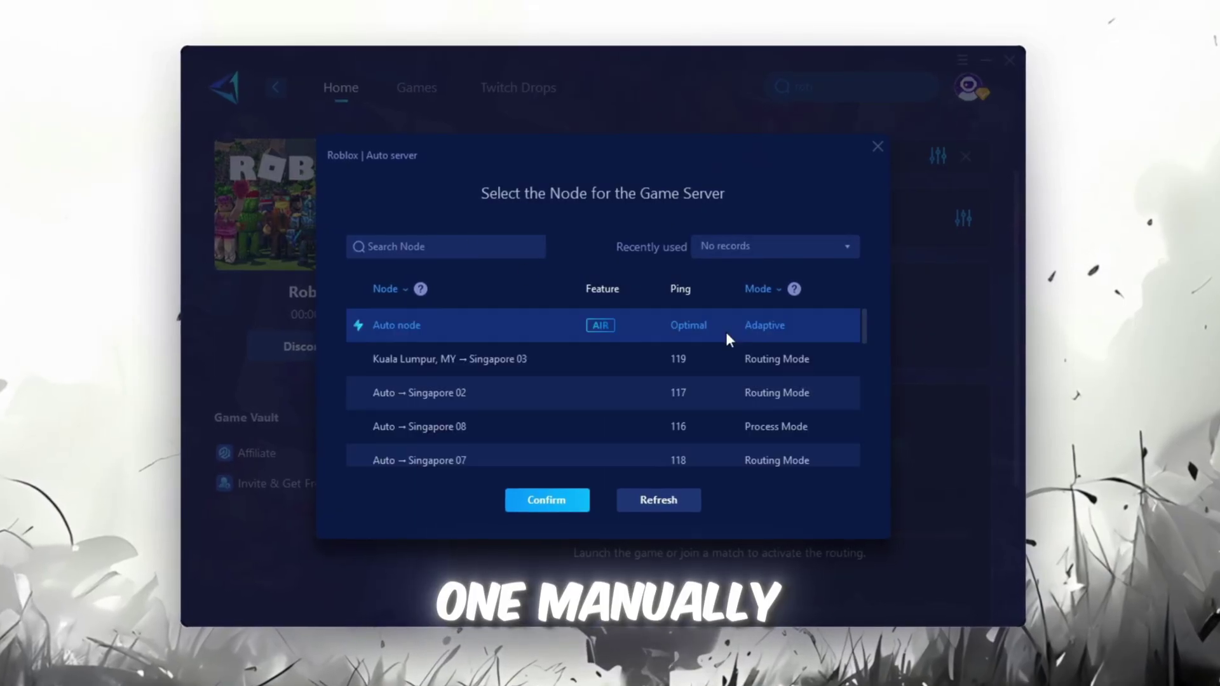
scroll(629, 381, "down", 3)
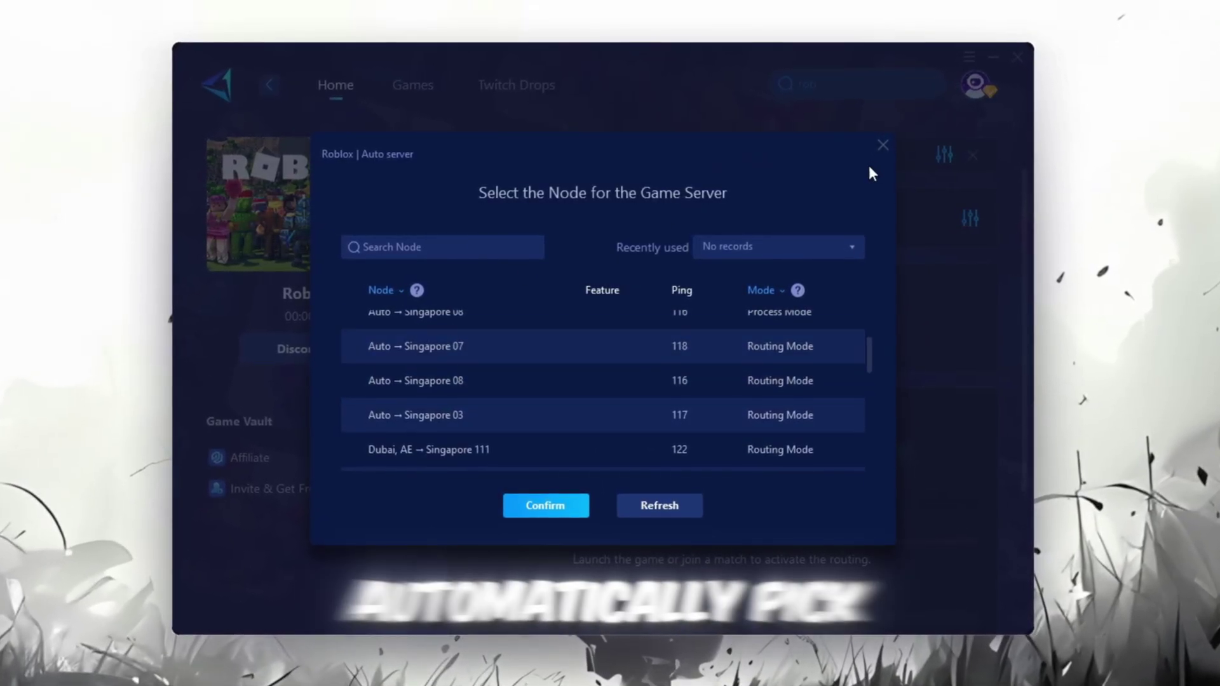
left_click(879, 147)
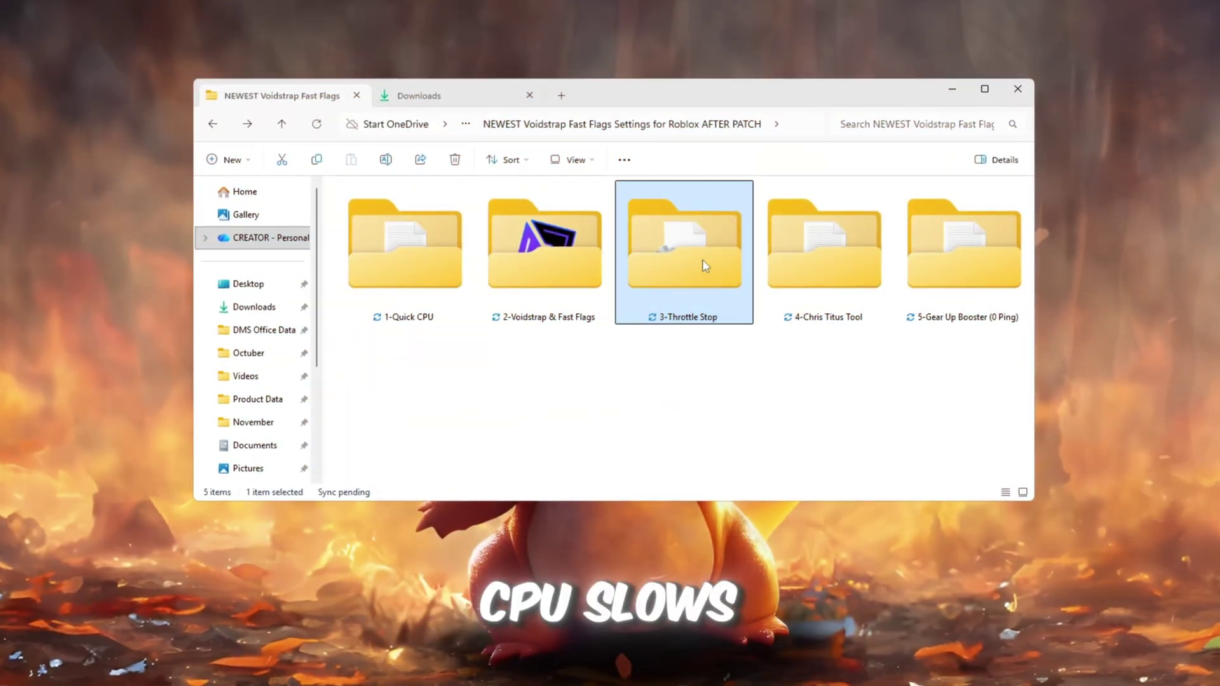
Step: Open the 3-Throttle Stop folder in File Explorer
double_click(703, 261)
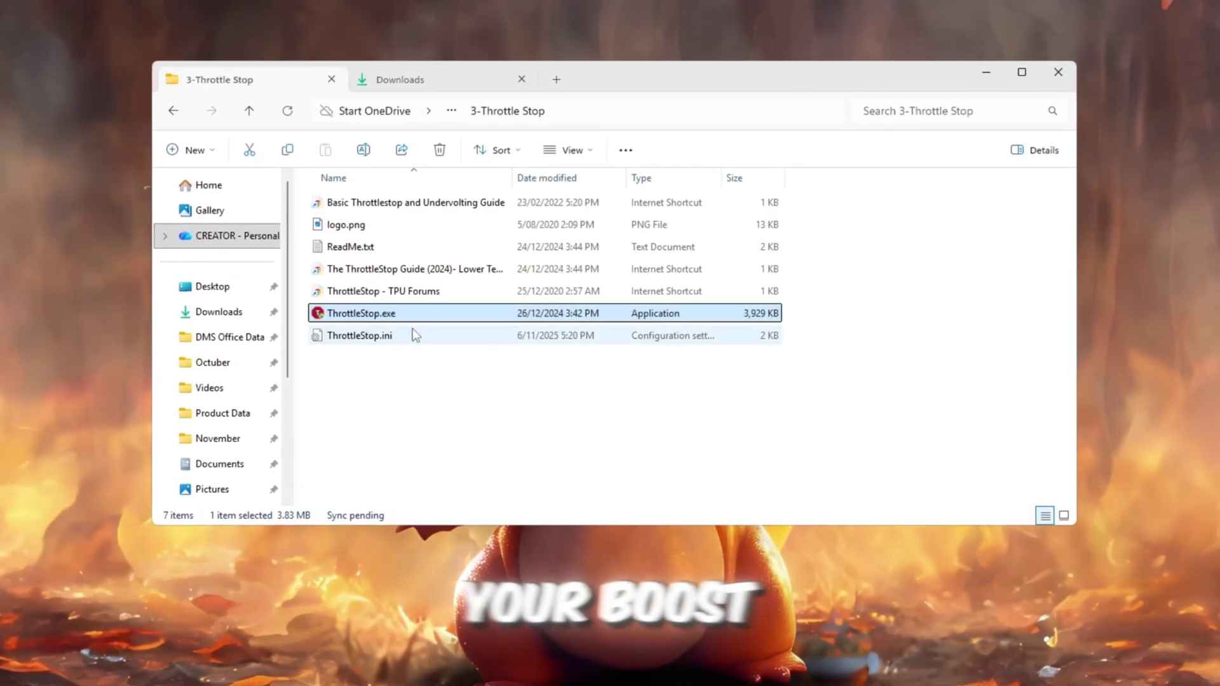
Step: Launch ThrottleStop.exe and allow it to start, bringing up ThrottleStop 9.7
right_click(438, 313)
key("Escape")
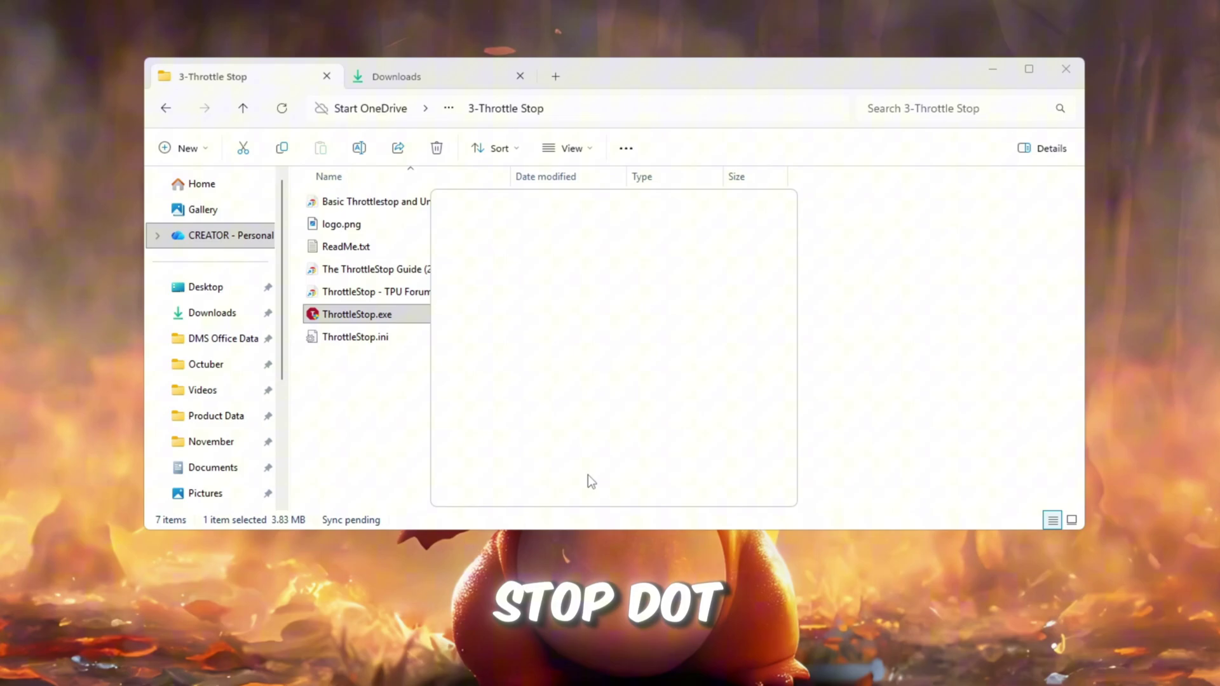
left_click(992, 70)
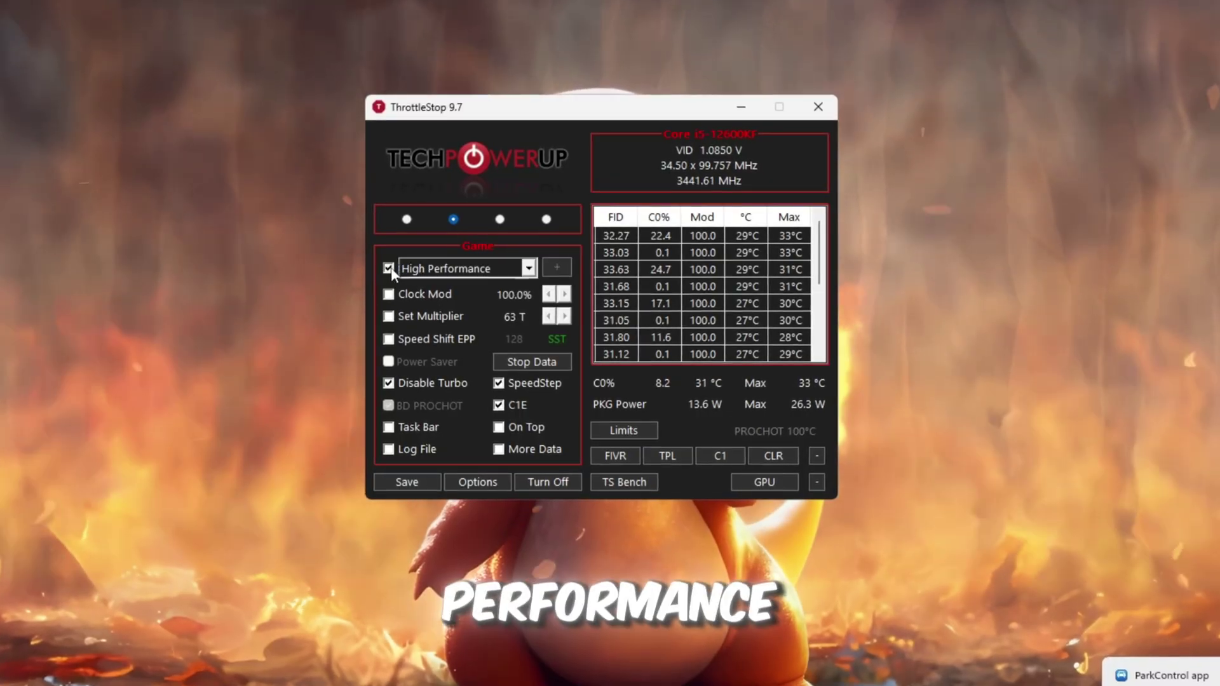
Step: Keep High Performance for the Game profile, toggle Turn Off and back, and save
left_click(528, 268)
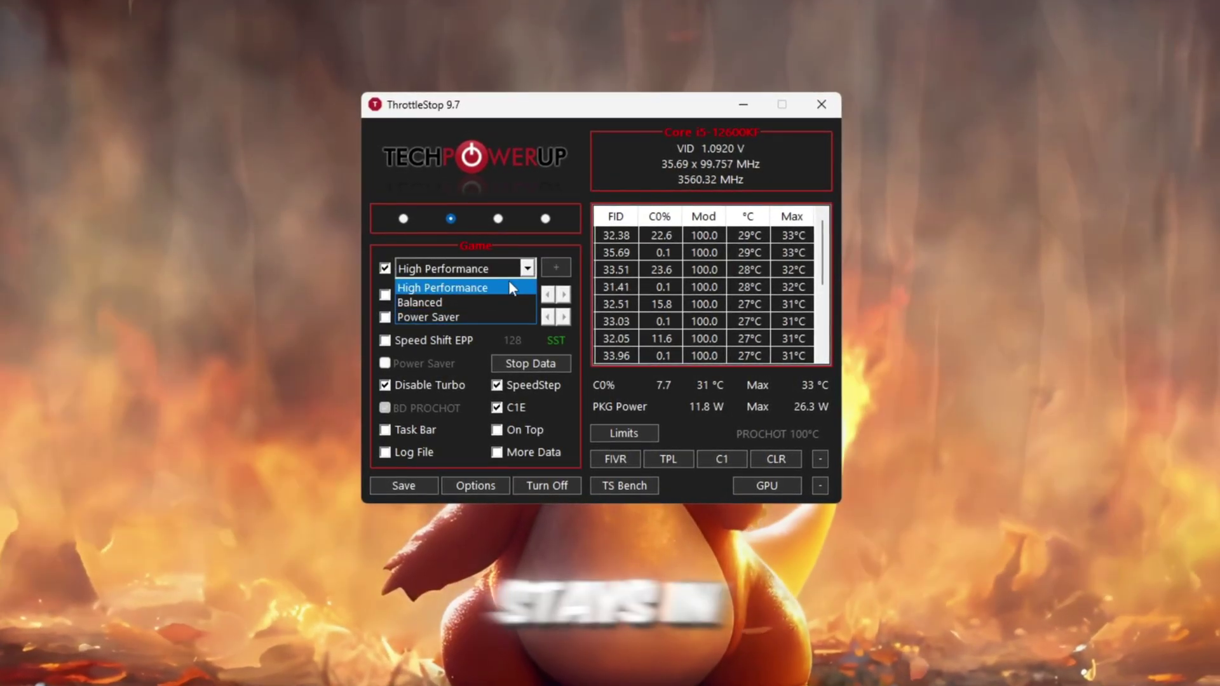
left_click(512, 288)
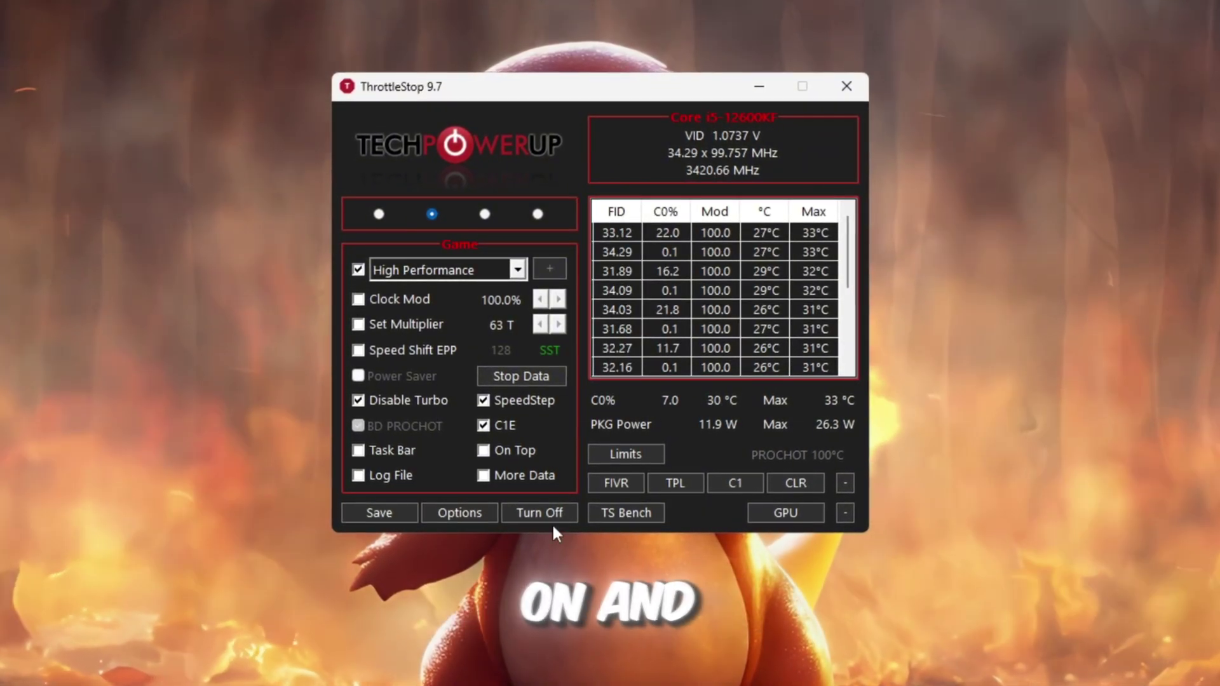
left_click(544, 510)
left_click(510, 511)
left_click(367, 516)
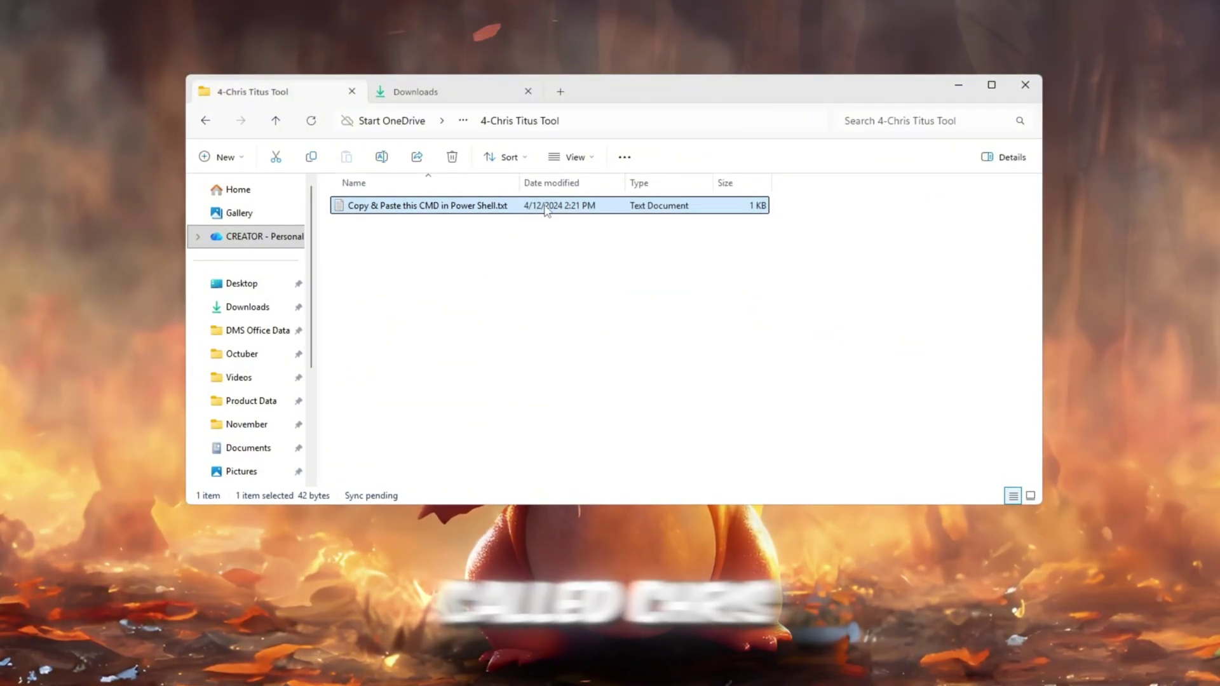
double_click(421, 208)
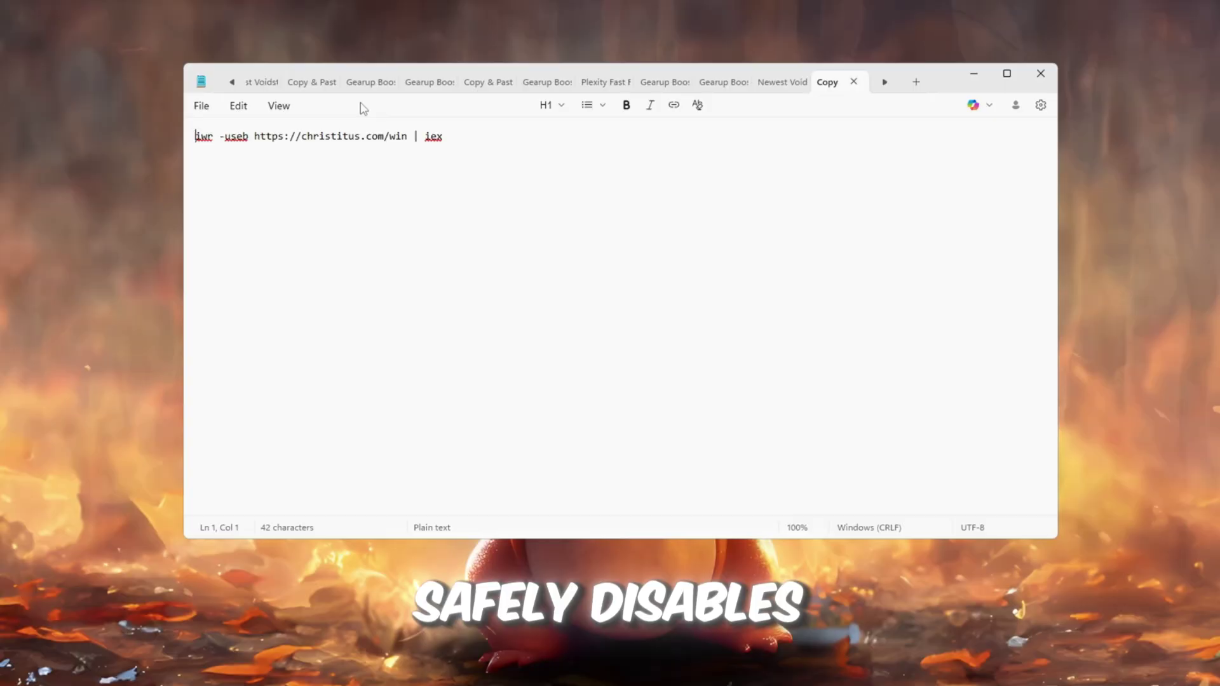
left_click_drag(496, 153, 355, 136)
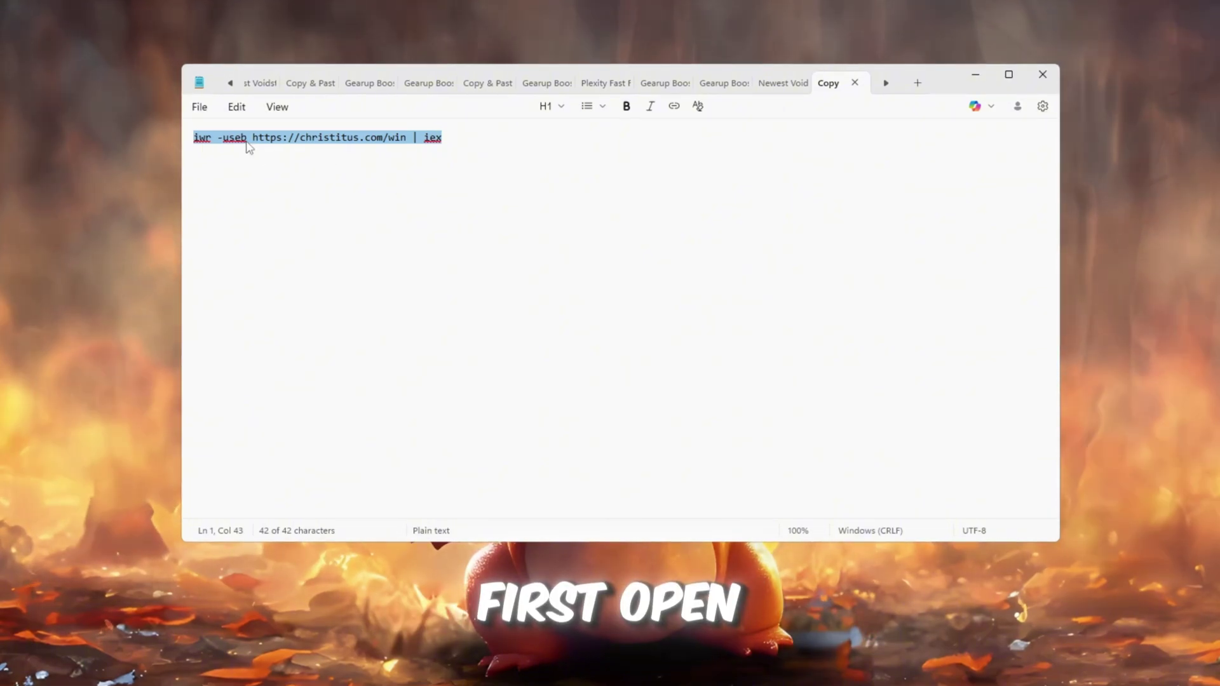
right_click(247, 145)
left_click(320, 164)
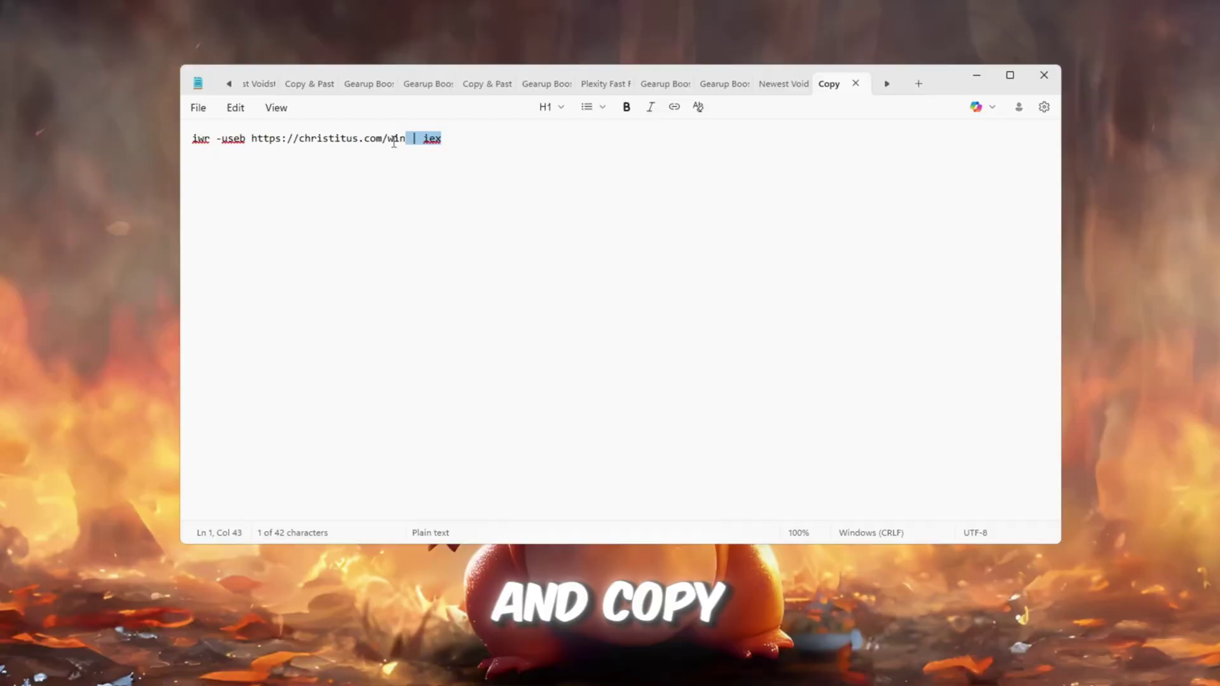
Step: Run the copied Chris Titus command in an administrator PowerShell to launch WinUtil
key("super")
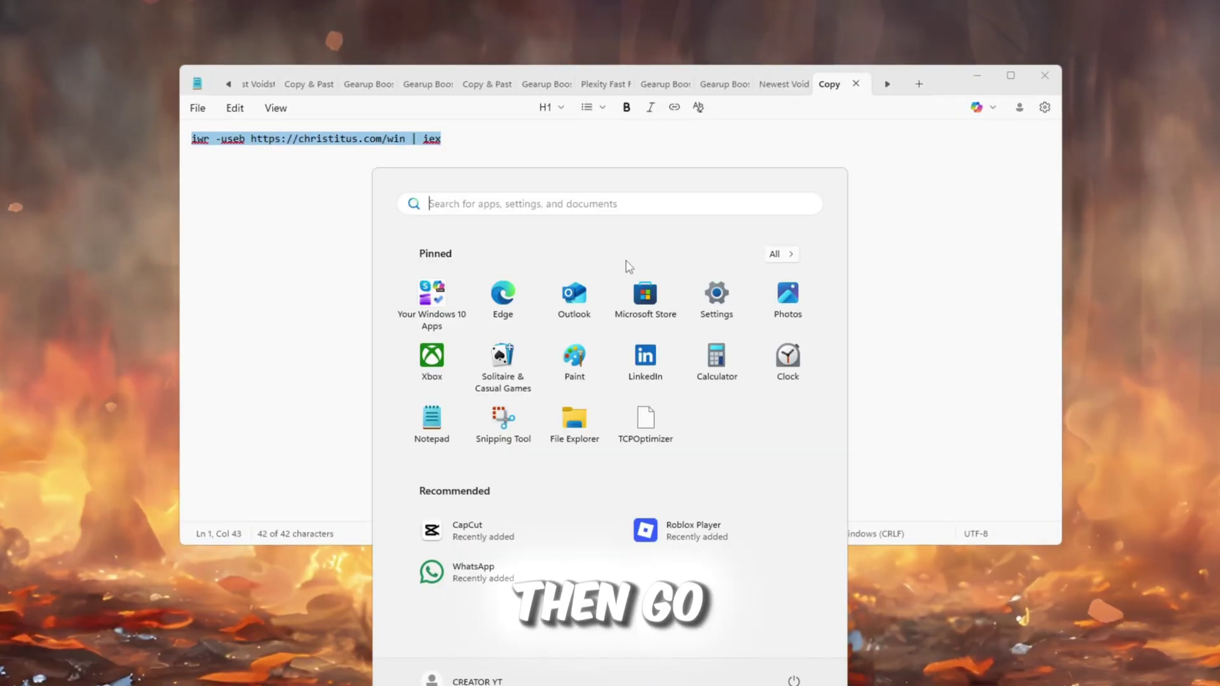
type("Power")
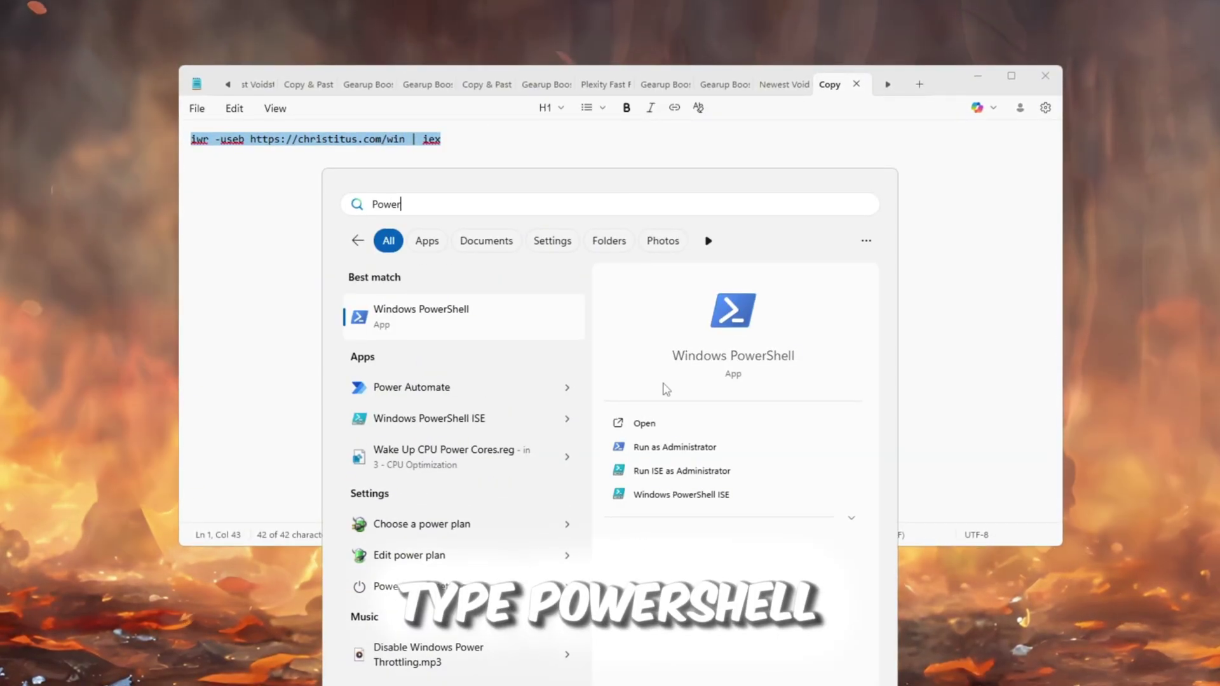
left_click(687, 448)
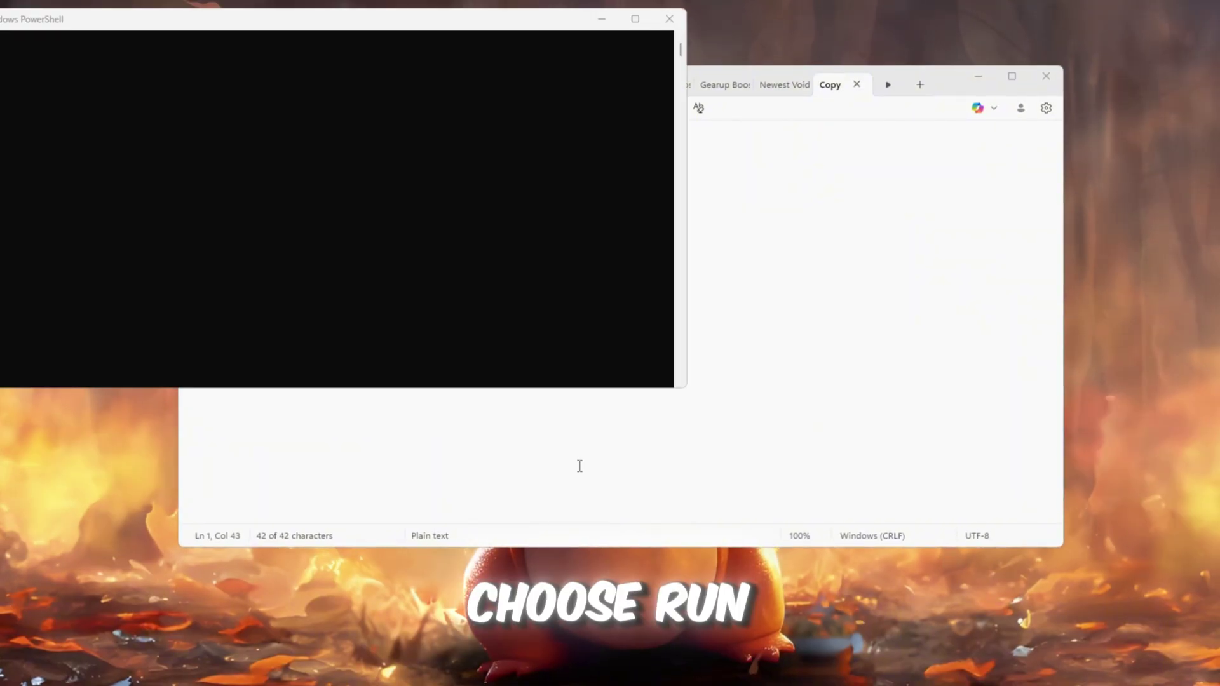
mouse_move(418, 33)
left_mouse_down()
mouse_move(768, 147)
mouse_move(729, 143)
left_mouse_up()
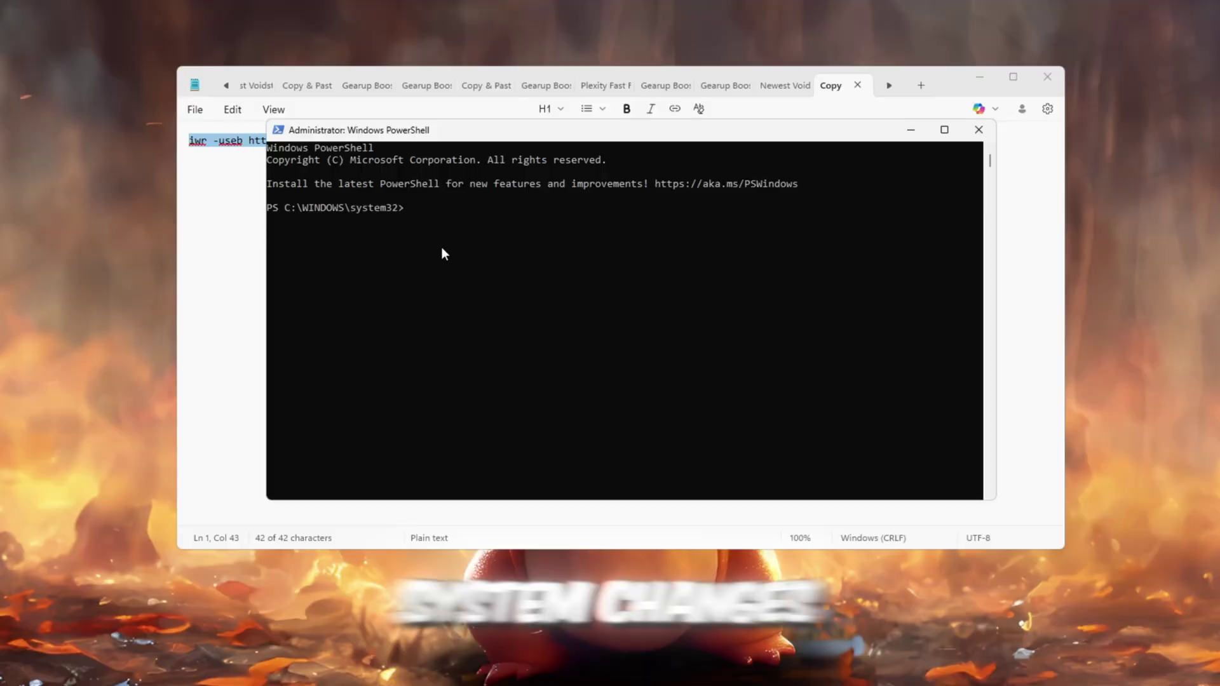
key("ctrl+v")
key("Return")
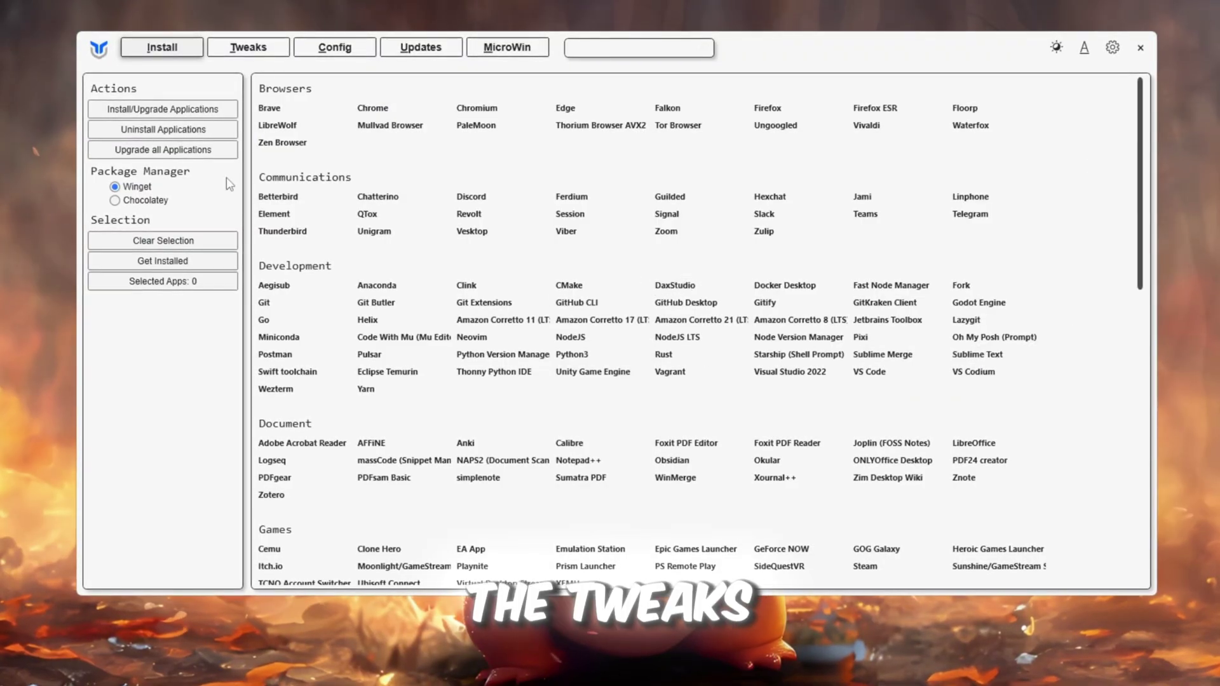
Step: Switch WinUtil to the Tweaks page and scroll through the essential and advanced tweaks
left_click(257, 51)
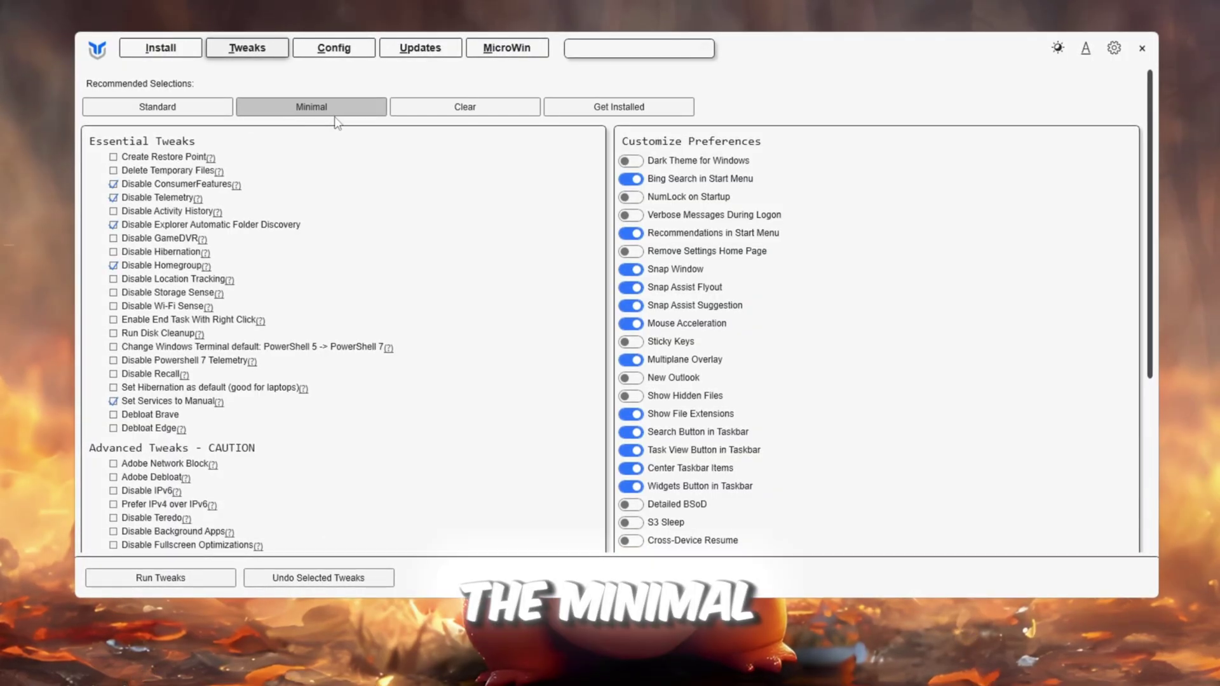
scroll(99, 255, "down", 2)
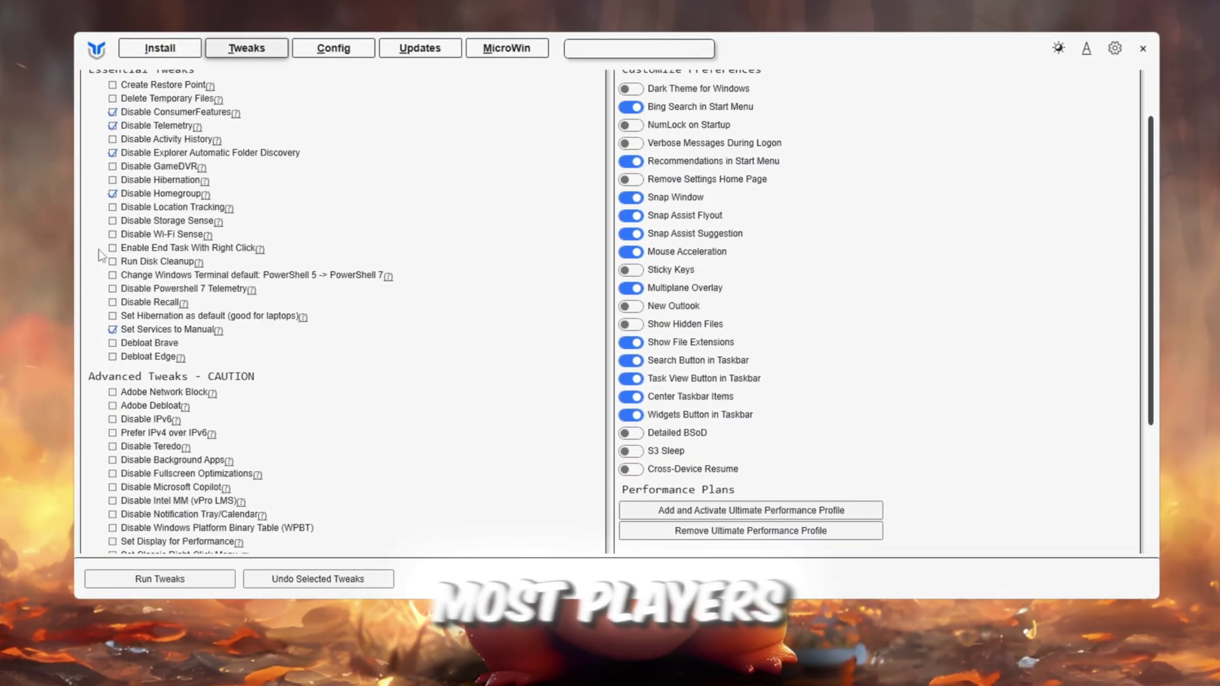
scroll(220, 300, "down", 3)
scroll(229, 254, "down", 4)
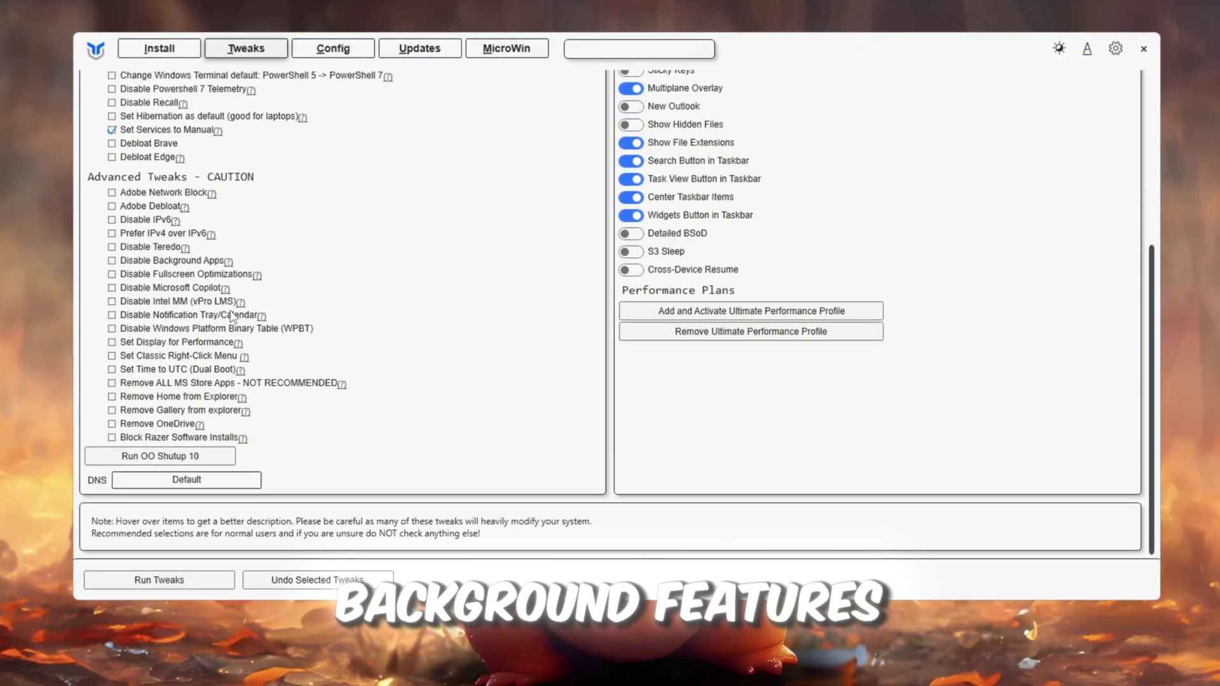
scroll(231, 286, "up", 9)
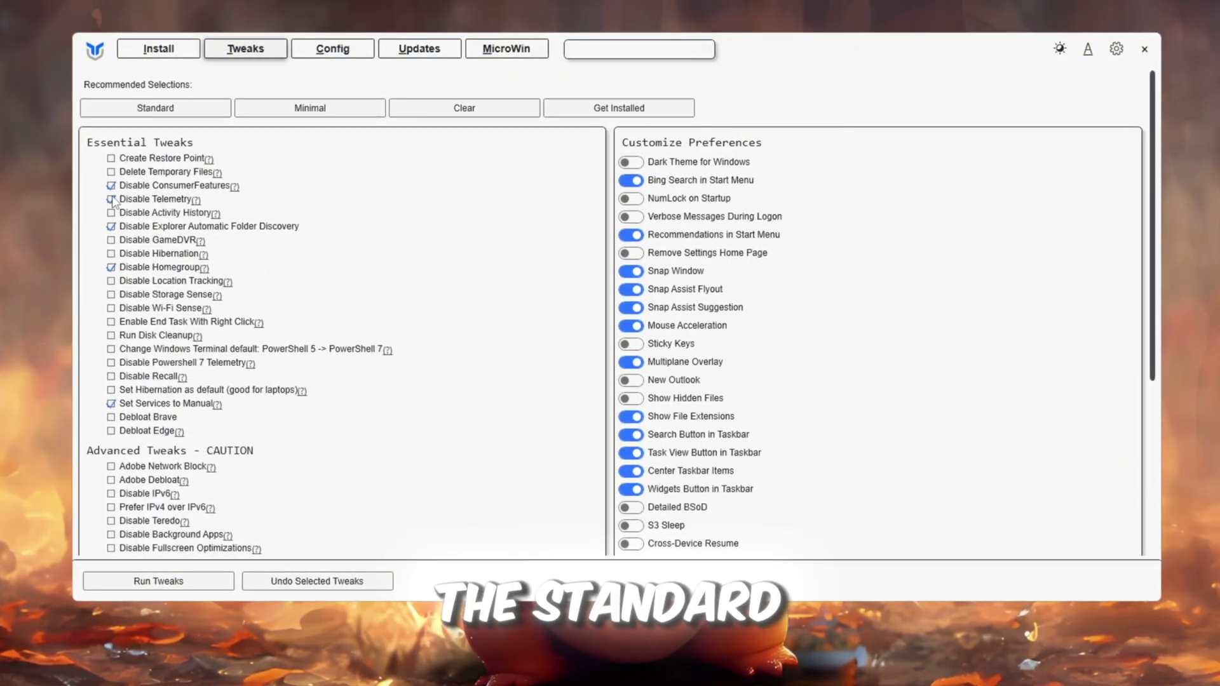
scroll(176, 224, "down", 3)
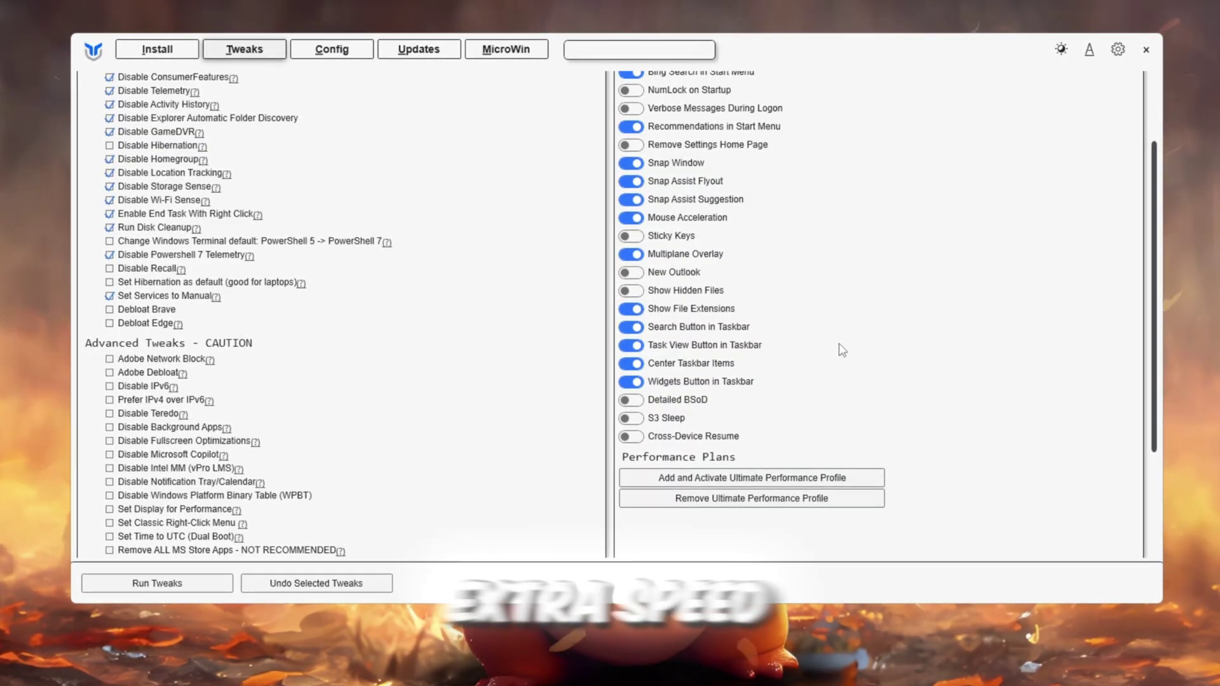
scroll(832, 341, "up", 3)
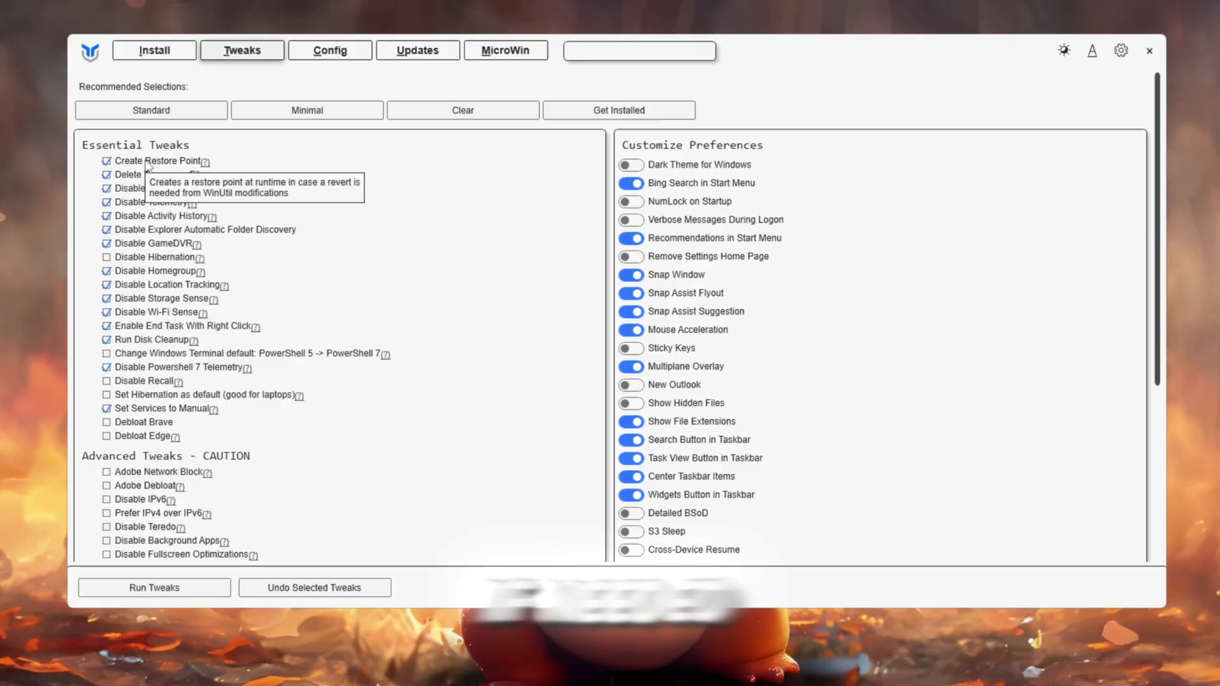
scroll(223, 362, "down", 5)
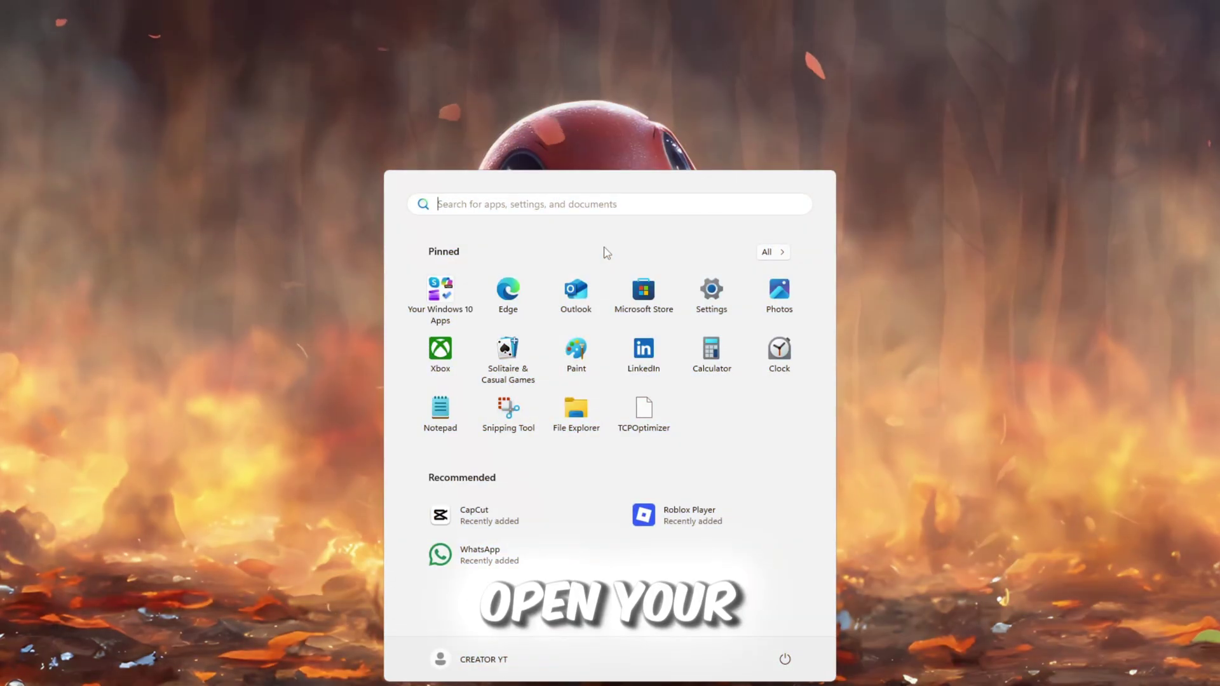
Step: Find 'game mode' in Windows Settings search and scroll the Game Mode page toward Graphics
type("game mode")
key("Return")
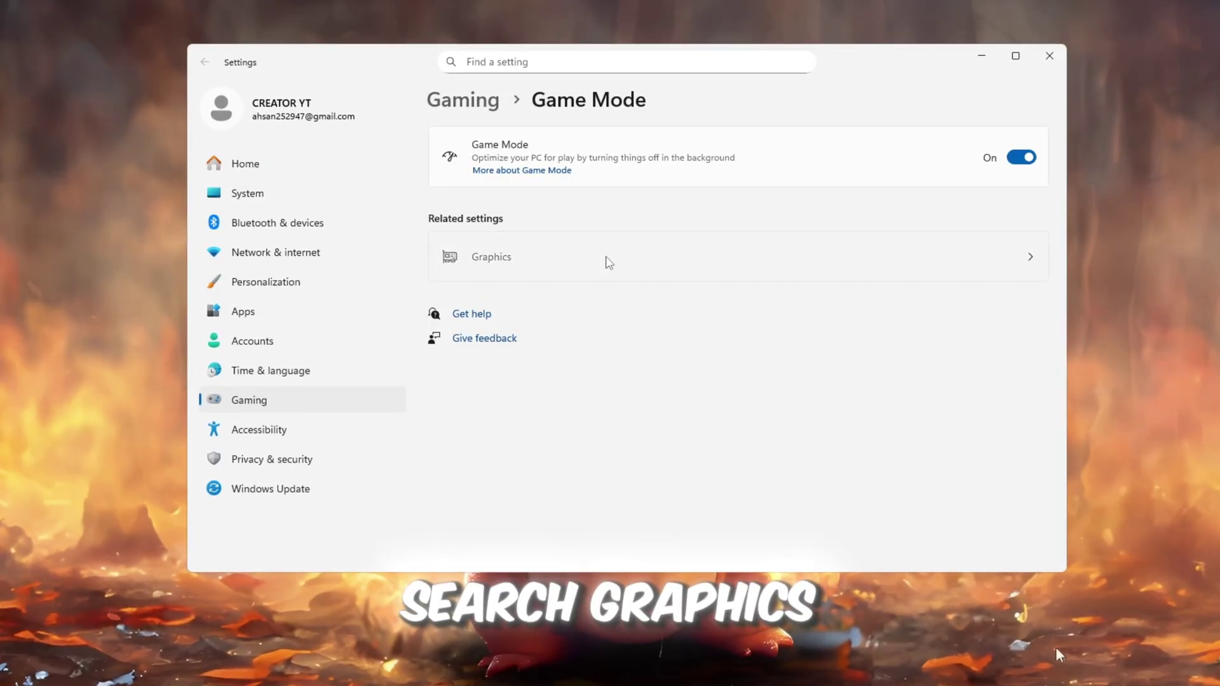
scroll(711, 359, "down", 10)
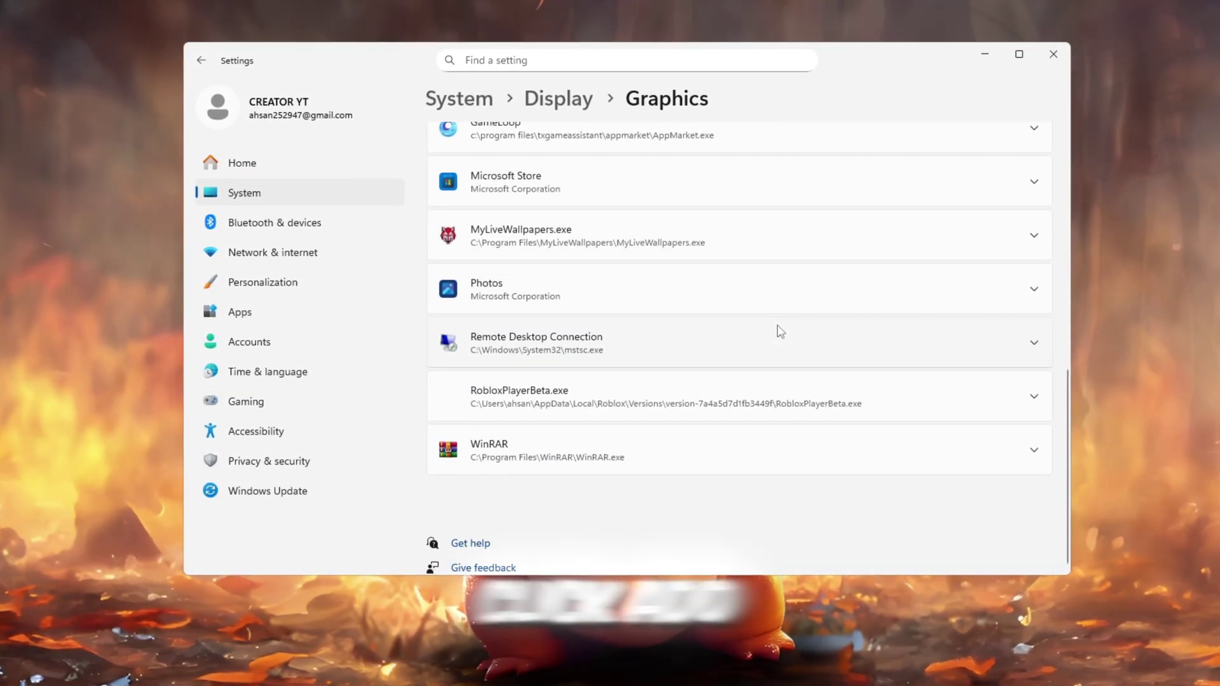
scroll(776, 329, "up", 8)
scroll(861, 332, "down", 6)
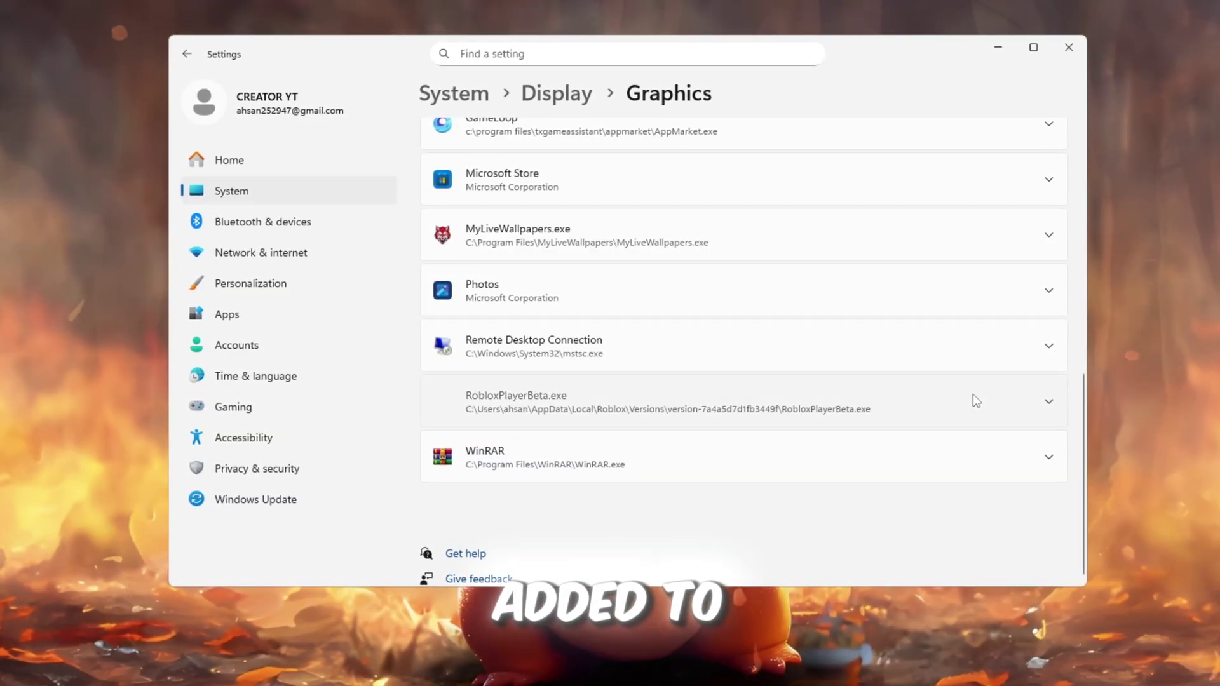
scroll(812, 374, "down", 2)
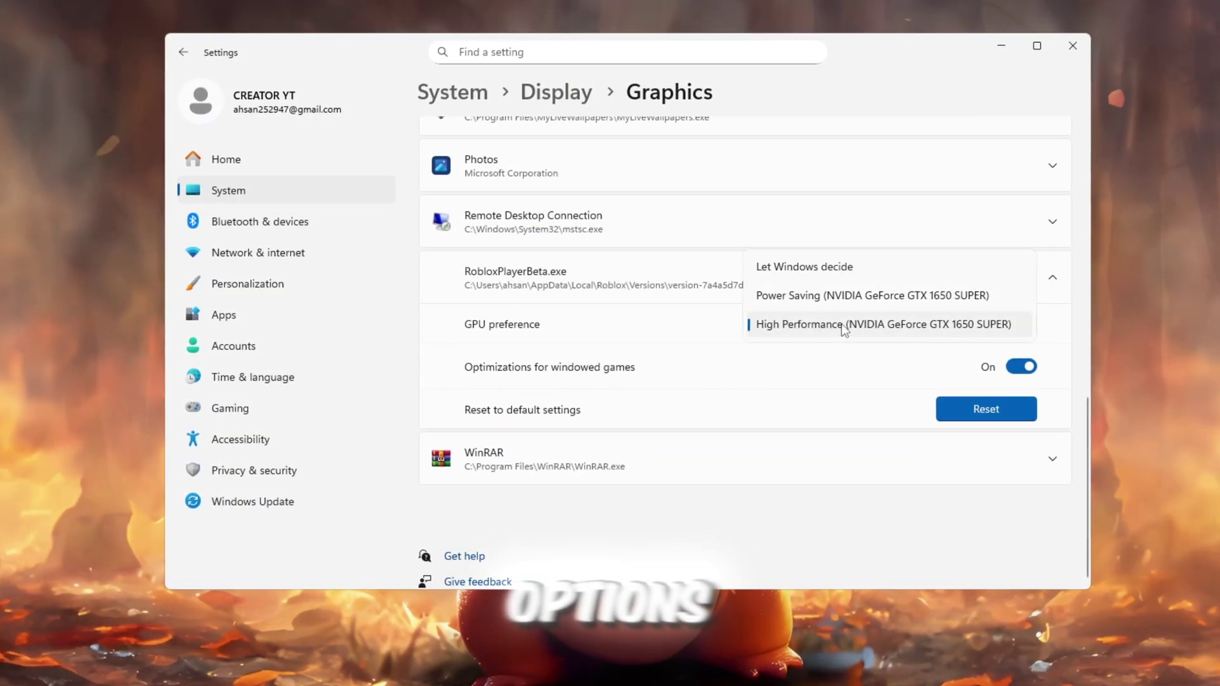